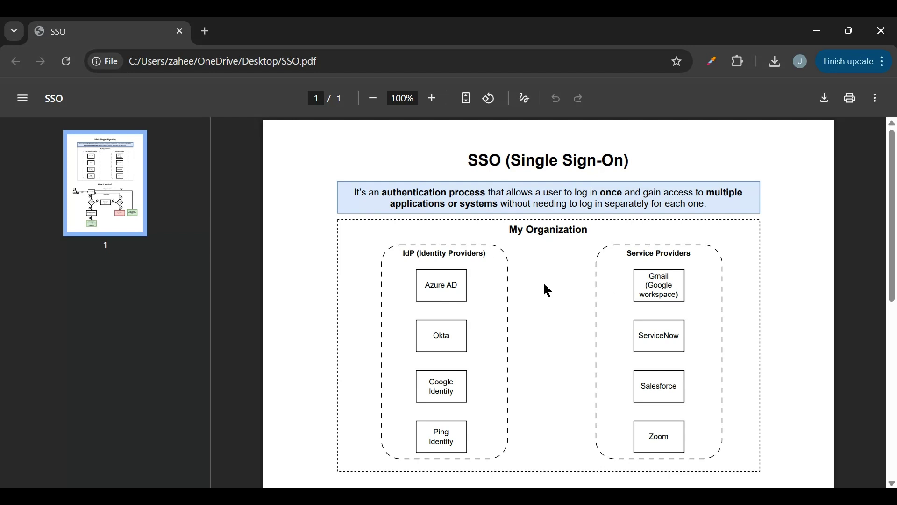
- Scroll through the 'How it works?' SSO flow diagram in the PDF
{"action": "scroll", "coordinate": [554, 298], "scroll_direction": "down", "scroll_amount": 5}
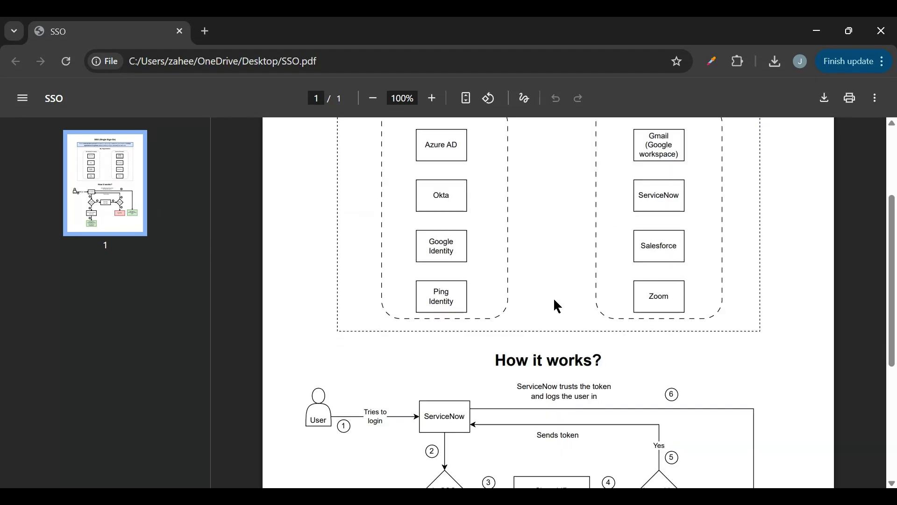
{"action": "scroll", "coordinate": [554, 298], "scroll_direction": "down", "scroll_amount": 2}
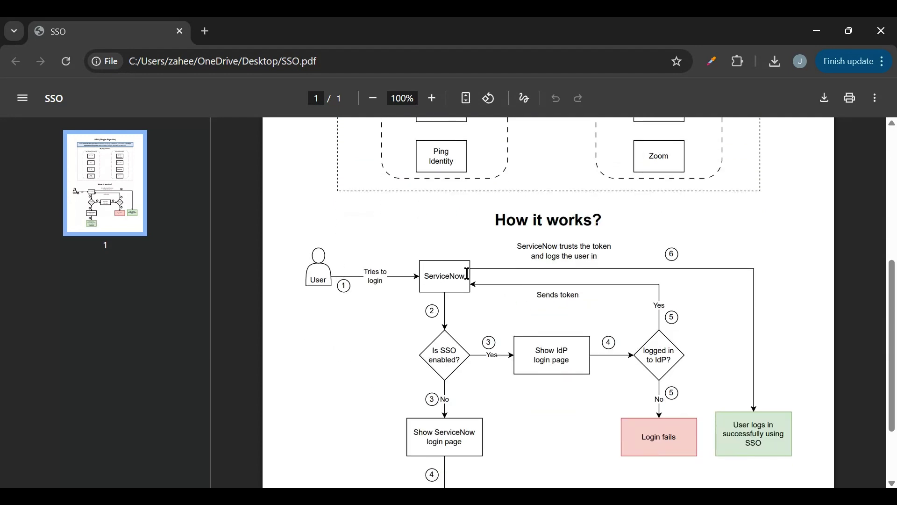
{"action": "scroll", "coordinate": [467, 273], "scroll_direction": "down", "scroll_amount": 2}
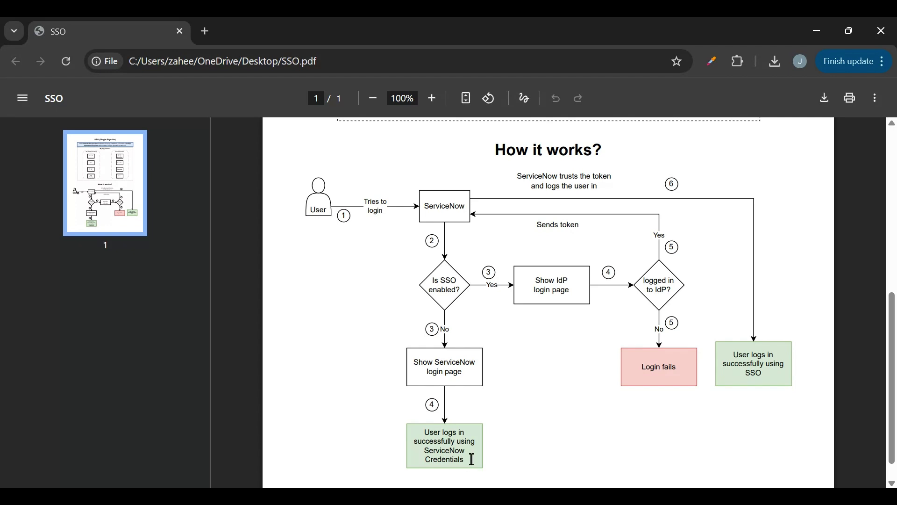
{"action": "scroll", "coordinate": [464, 412], "scroll_direction": "up", "scroll_amount": 2}
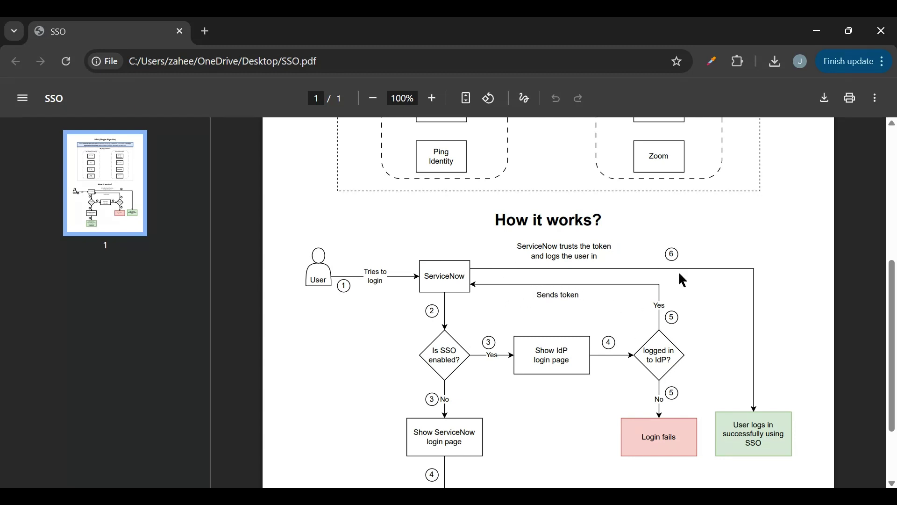
{"action": "scroll", "coordinate": [533, 357], "scroll_direction": "down", "scroll_amount": 2}
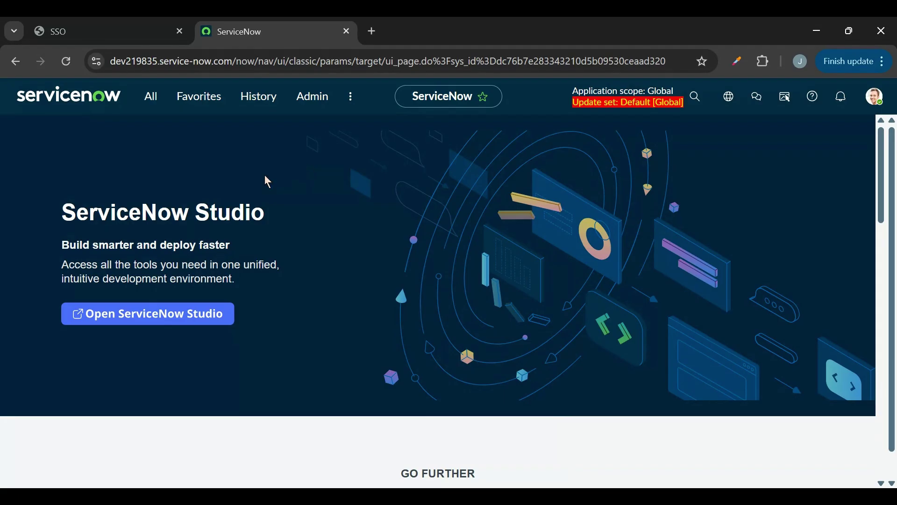
- Search Plugins for 'sso' and find the installed Multiple Provider Single Sign-On plugins
{"action": "left_click", "coordinate": [149, 104]}
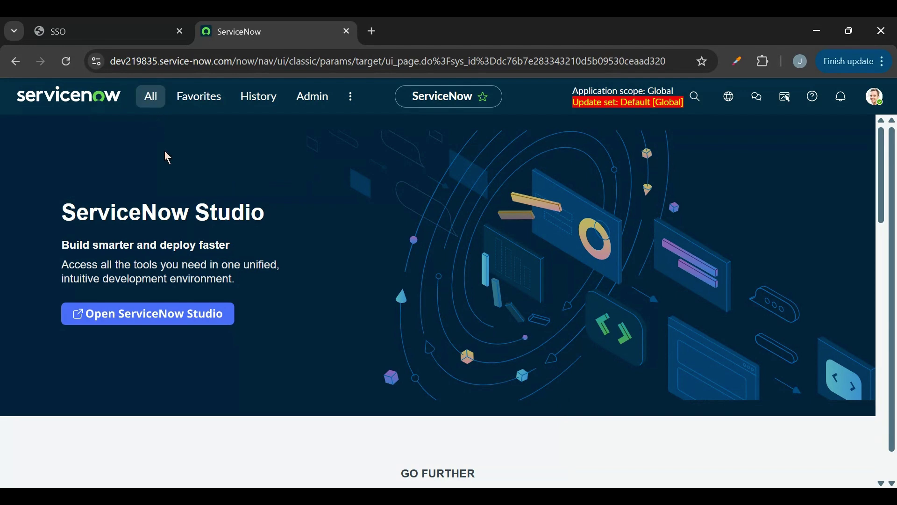
{"action": "left_click", "coordinate": [121, 258]}
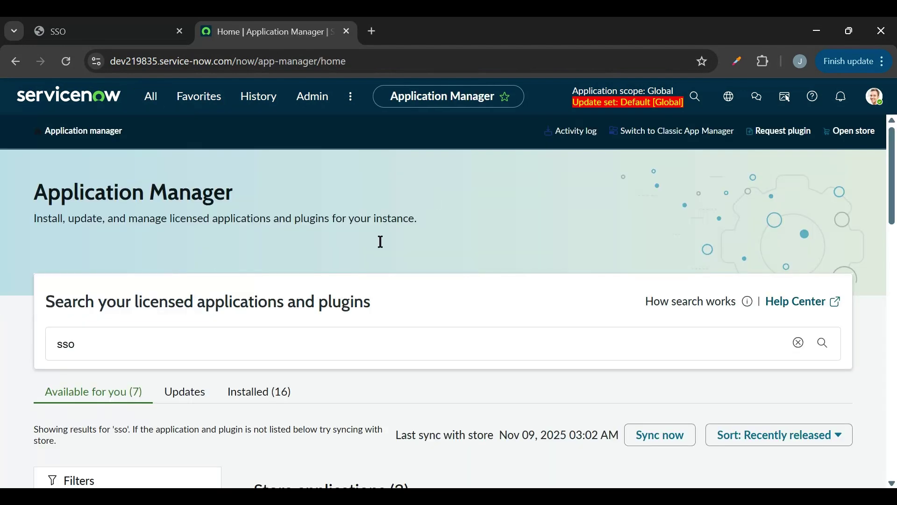
{"action": "left_click", "coordinate": [177, 351]}
{"action": "scroll", "coordinate": [316, 252], "scroll_direction": "down", "scroll_amount": 1}
{"action": "scroll", "coordinate": [316, 252], "scroll_direction": "down", "scroll_amount": 5}
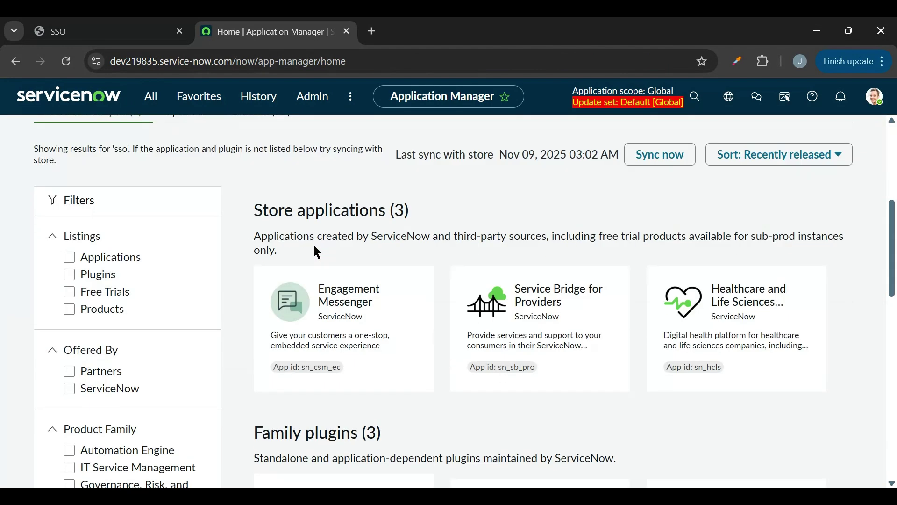
{"action": "scroll", "coordinate": [315, 251], "scroll_direction": "up", "scroll_amount": 2}
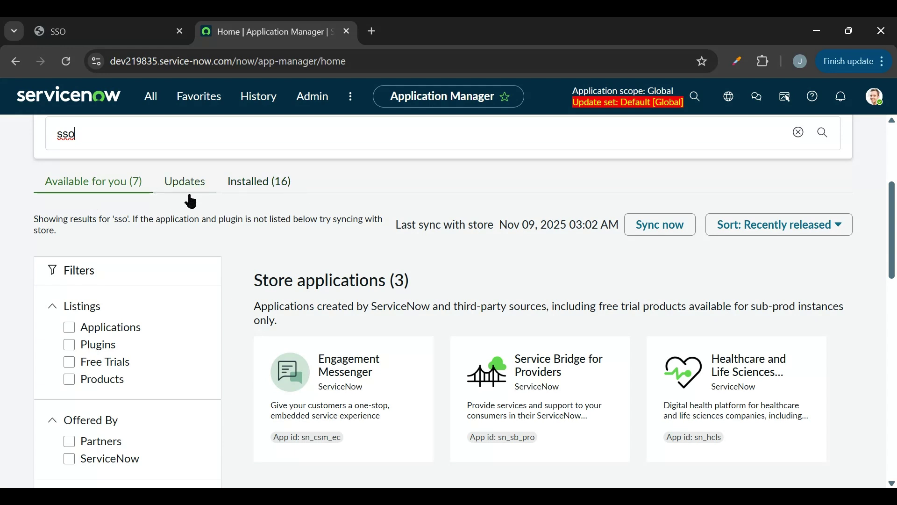
{"action": "left_click", "coordinate": [257, 186]}
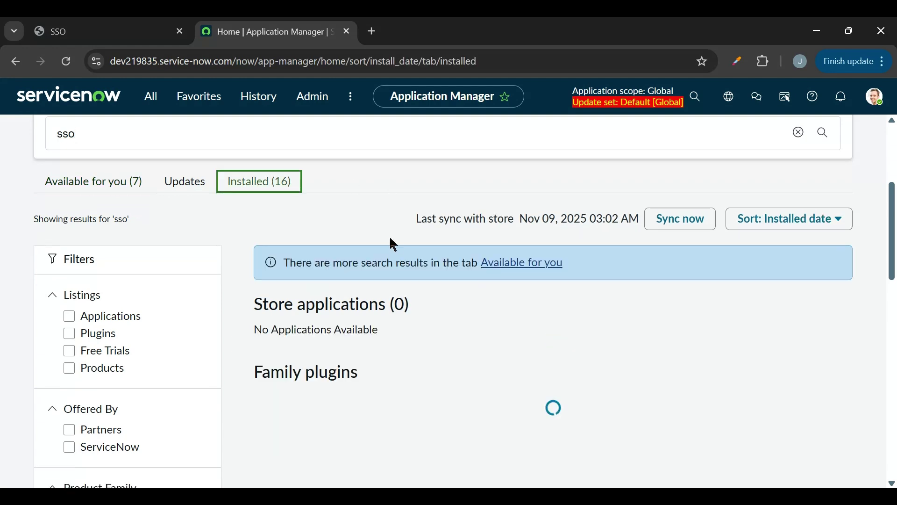
{"action": "scroll", "coordinate": [420, 260], "scroll_direction": "down", "scroll_amount": 6}
{"action": "scroll", "coordinate": [421, 257], "scroll_direction": "down", "scroll_amount": 6}
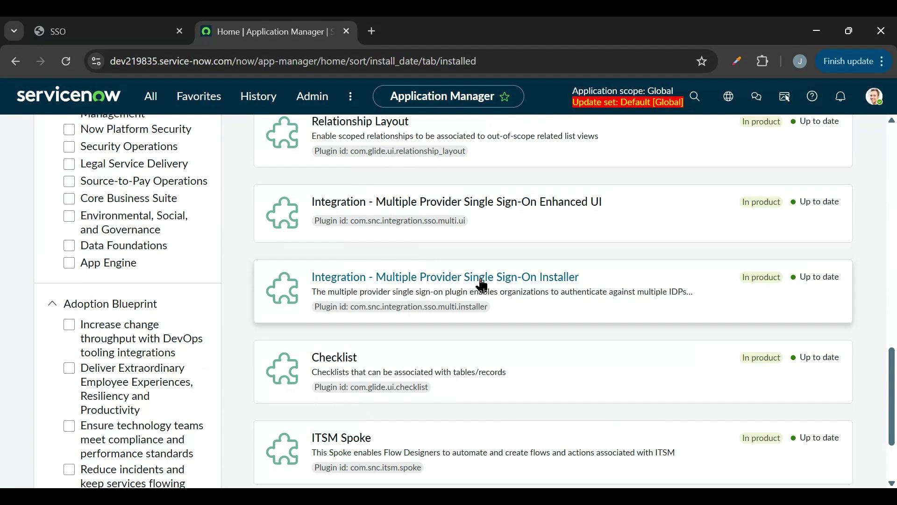
- Filter the navigator by 'multi' and open Multi-Provider SSO > Identity Providers
{"action": "left_click", "coordinate": [151, 96]}
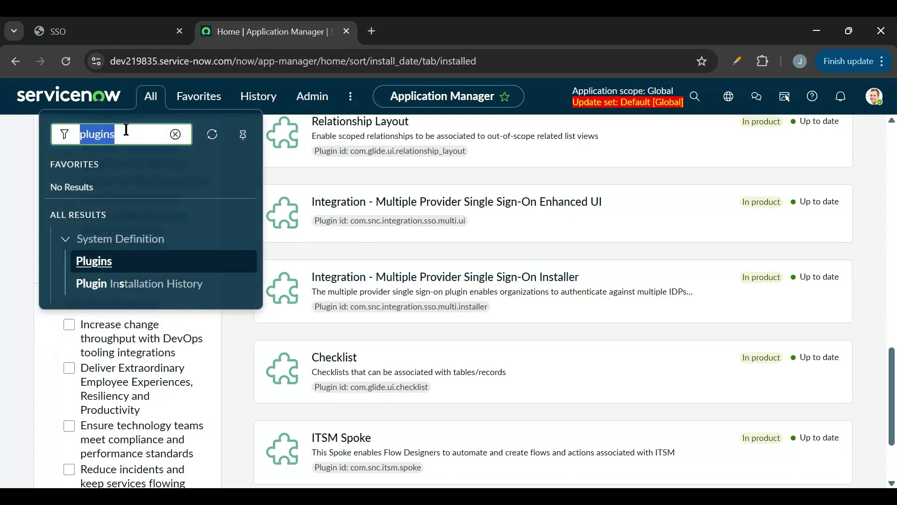
{"action": "type", "text": "multi"}
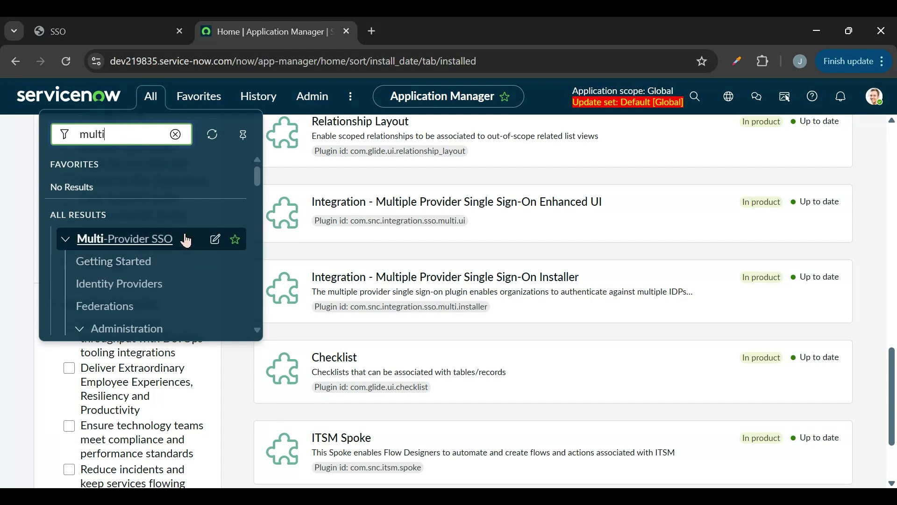
{"action": "left_click", "coordinate": [128, 294]}
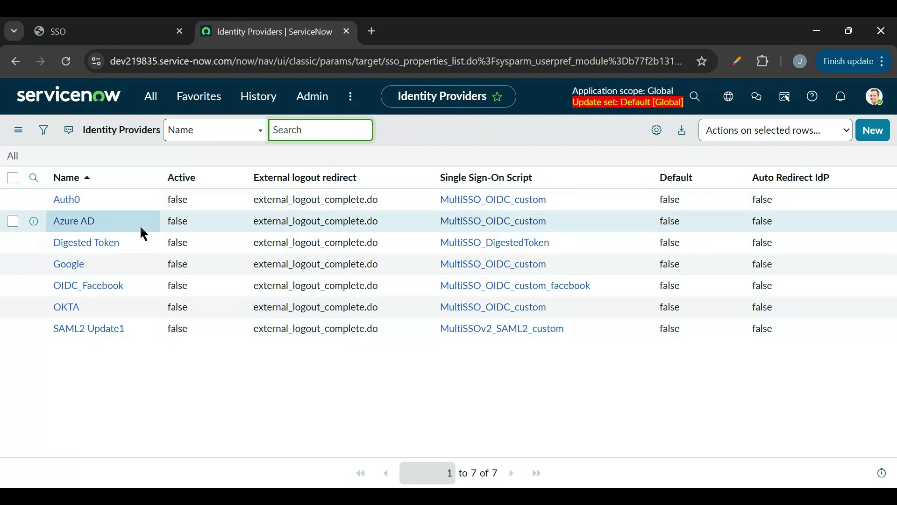
{"action": "left_click", "coordinate": [417, 138]}
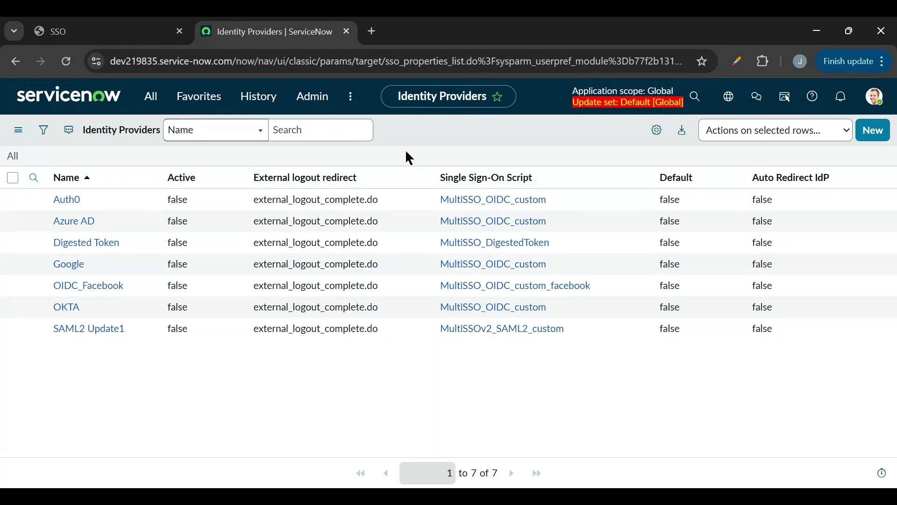
- Search Google for 'ssocircle login' in a new tab and open the SSOCircle login page
{"action": "left_click", "coordinate": [372, 31]}
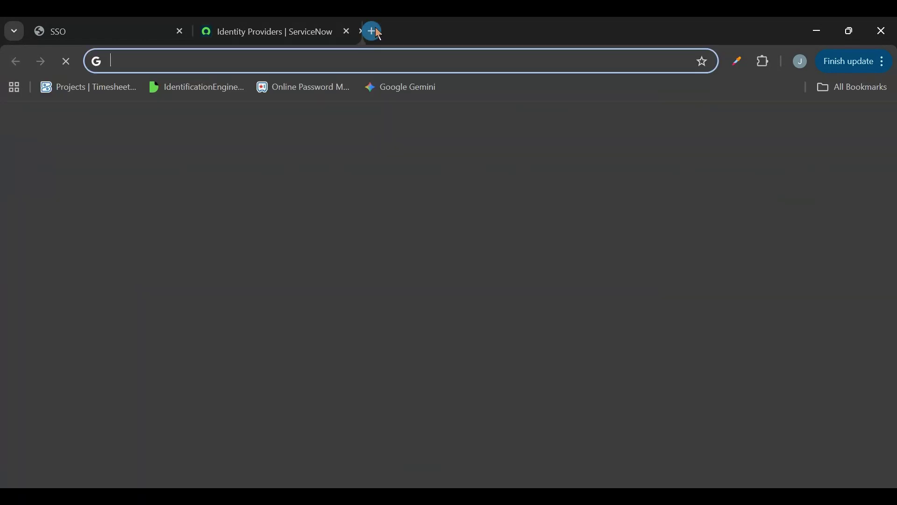
{"action": "type", "text": "ssocir"}
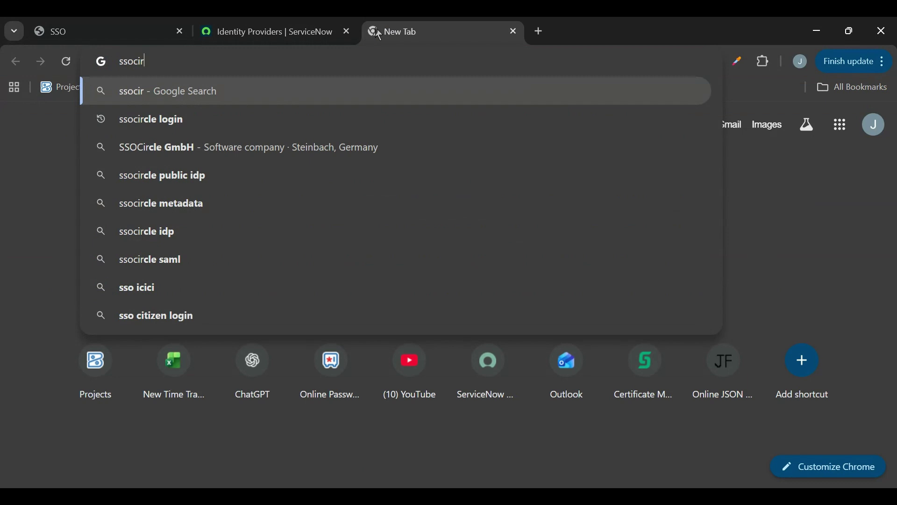
{"action": "left_click", "coordinate": [218, 118]}
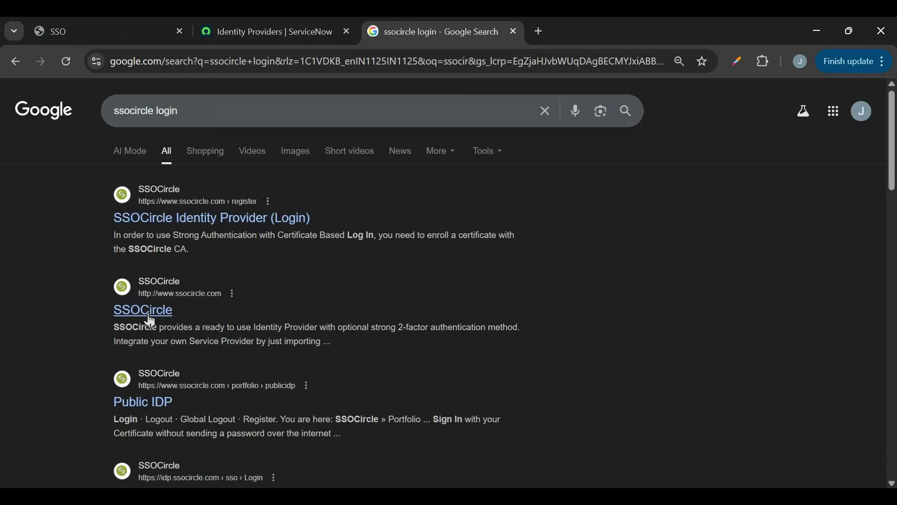
{"action": "left_click", "coordinate": [199, 218]}
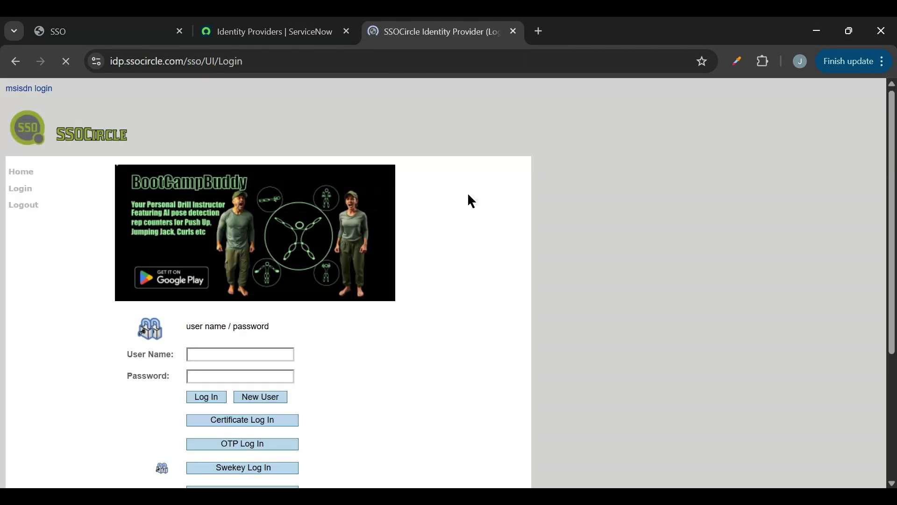
{"action": "scroll", "coordinate": [473, 251], "scroll_direction": "down", "scroll_amount": 2}
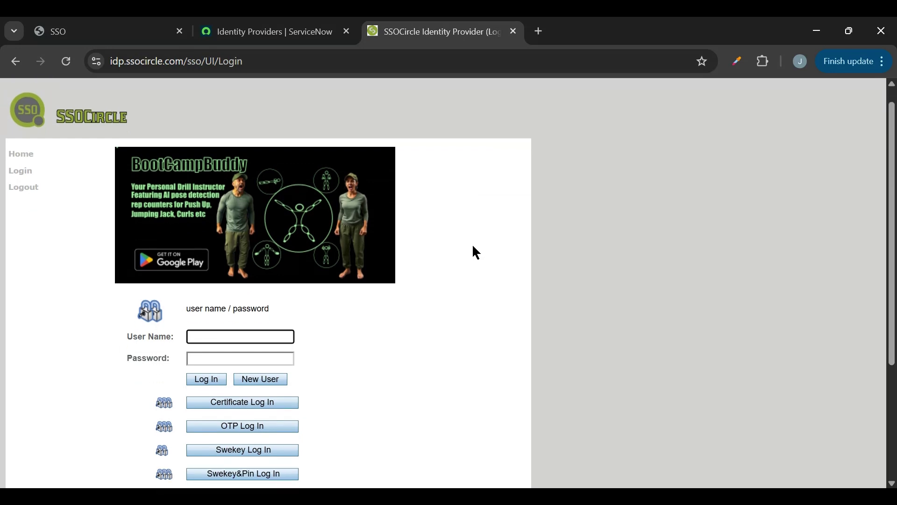
{"action": "scroll", "coordinate": [477, 252], "scroll_direction": "down", "scroll_amount": 2}
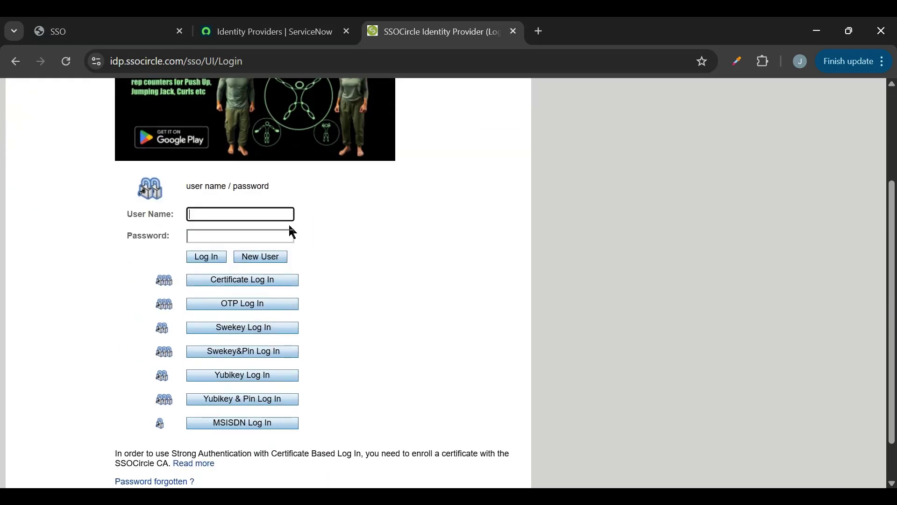
- Start a new SSOCircle registration with user name 'snowuniverse' and the account password
{"action": "left_click", "coordinate": [261, 258]}
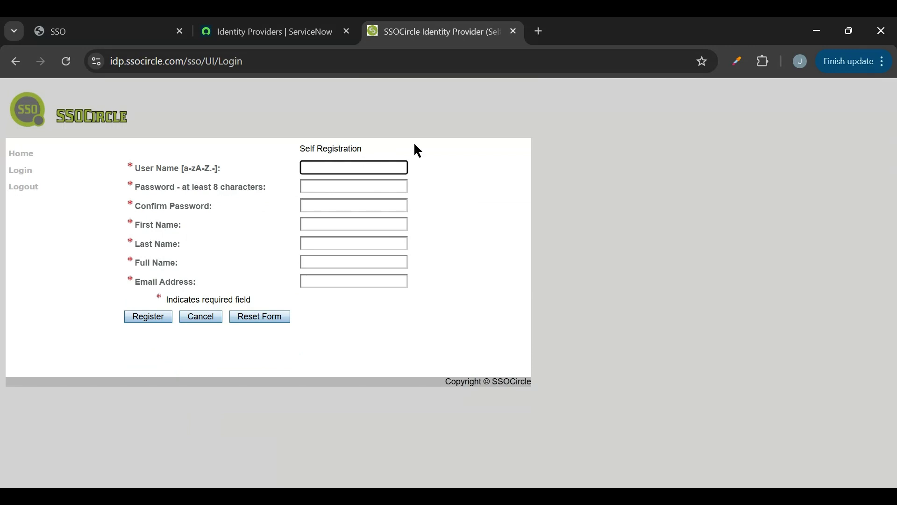
{"action": "left_click", "coordinate": [347, 166]}
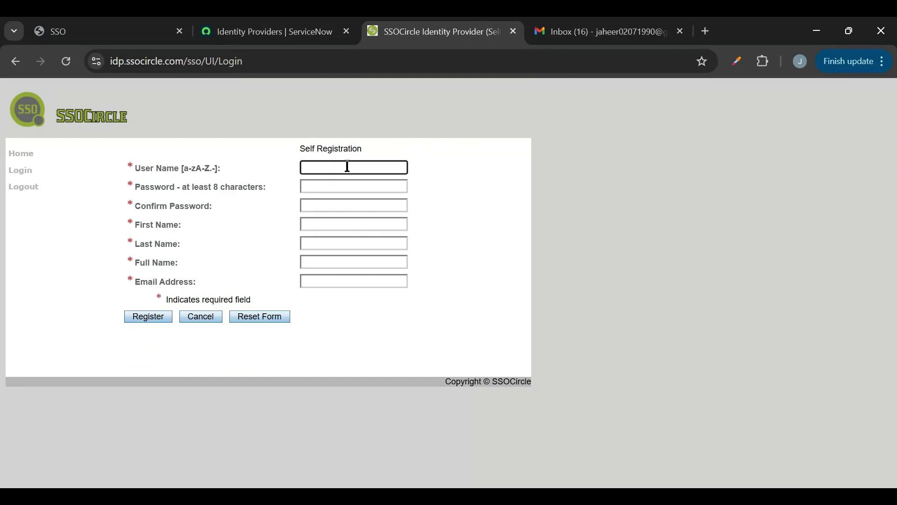
{"action": "type", "text": "snowuniverse"}
{"action": "left_click", "coordinate": [329, 182]}
{"action": "type", "text": "•"}
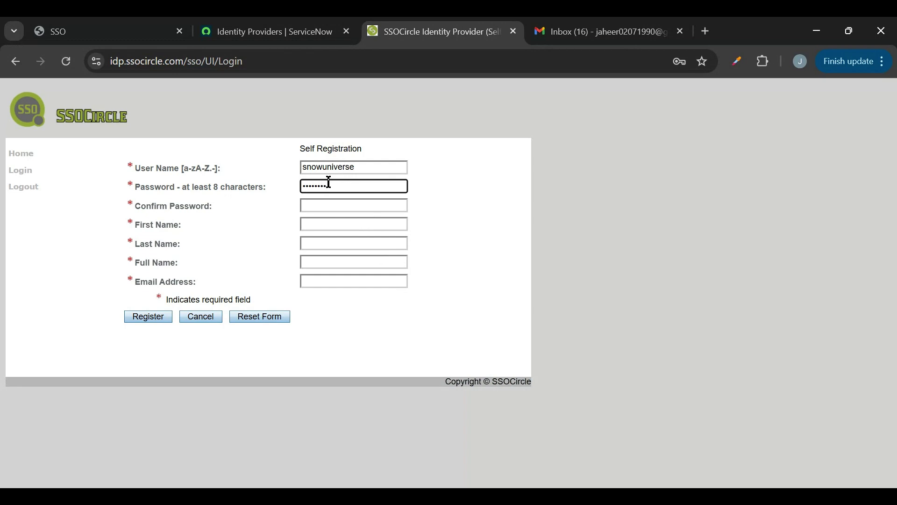
{"action": "left_click", "coordinate": [333, 204]}
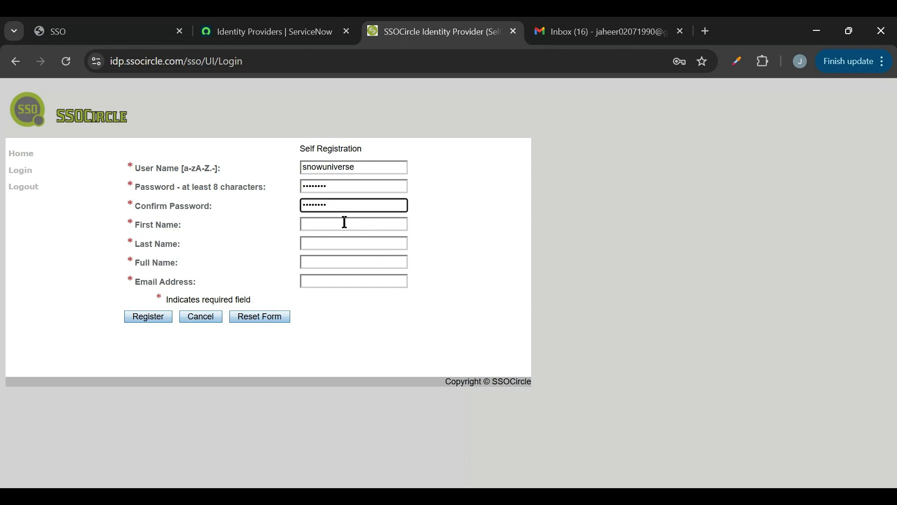
- Enter first name, last name 'Universe', full name and e-mail address, then register and accept the terms
{"action": "left_click", "coordinate": [344, 222]}
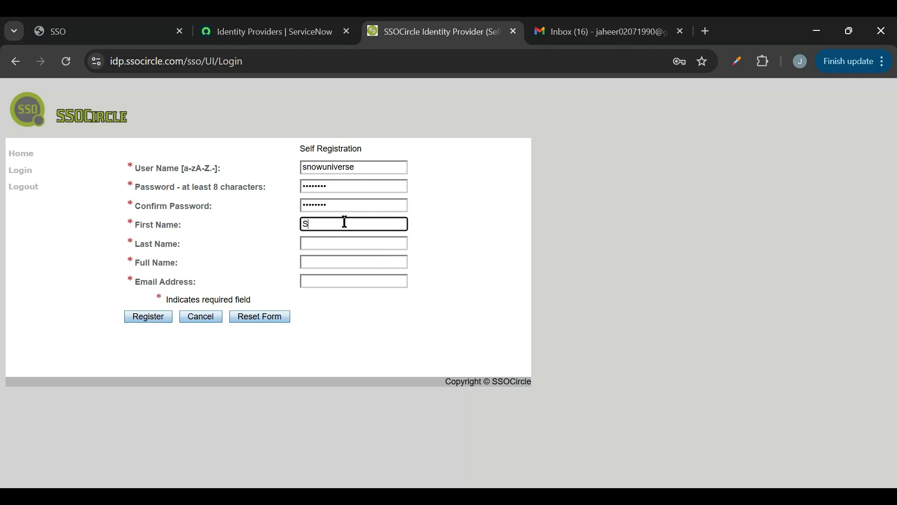
{"action": "type", "text": "Snow"}
{"action": "key", "text": "BackSpace"}
{"action": "key", "text": "BackSpace"}
{"action": "type", "text": "erviceNow"}
{"action": "left_click", "coordinate": [344, 244]}
{"action": "type", "text": "Universe"}
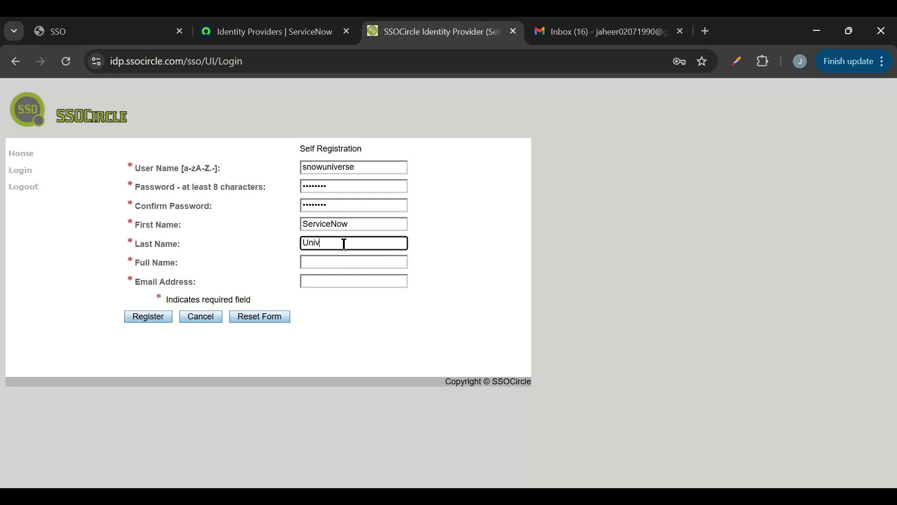
{"action": "left_click", "coordinate": [349, 261]}
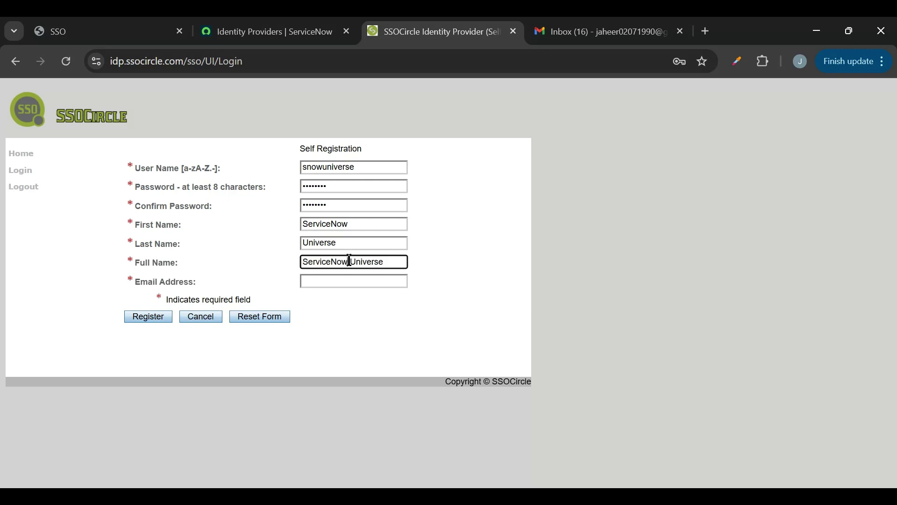
{"action": "left_click", "coordinate": [369, 283]}
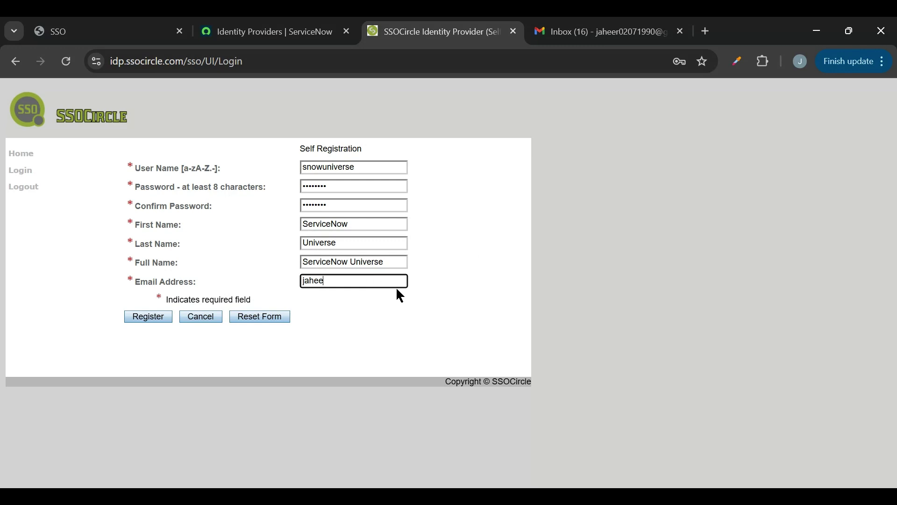
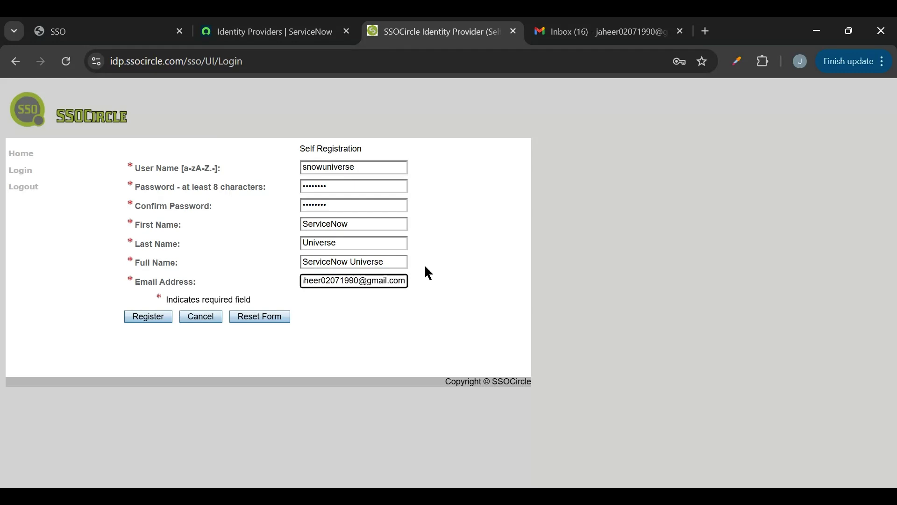
{"action": "left_click", "coordinate": [145, 316]}
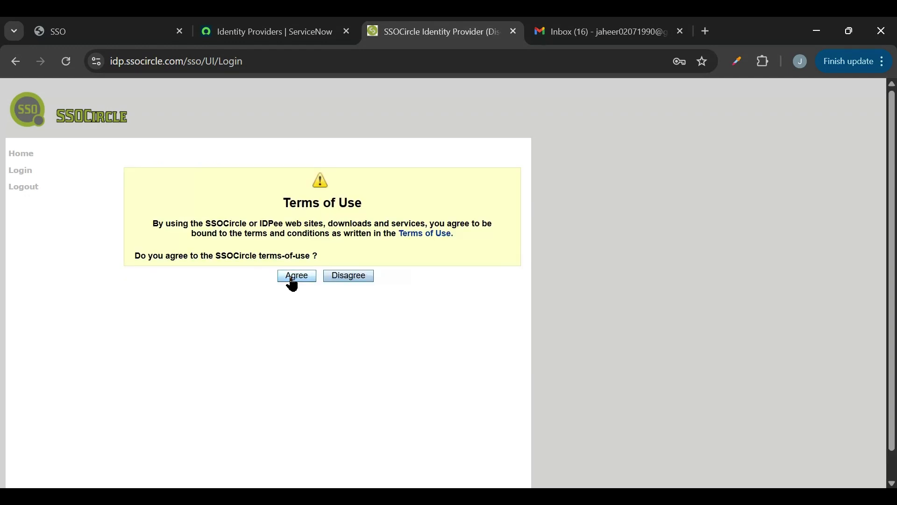
{"action": "left_click", "coordinate": [292, 279]}
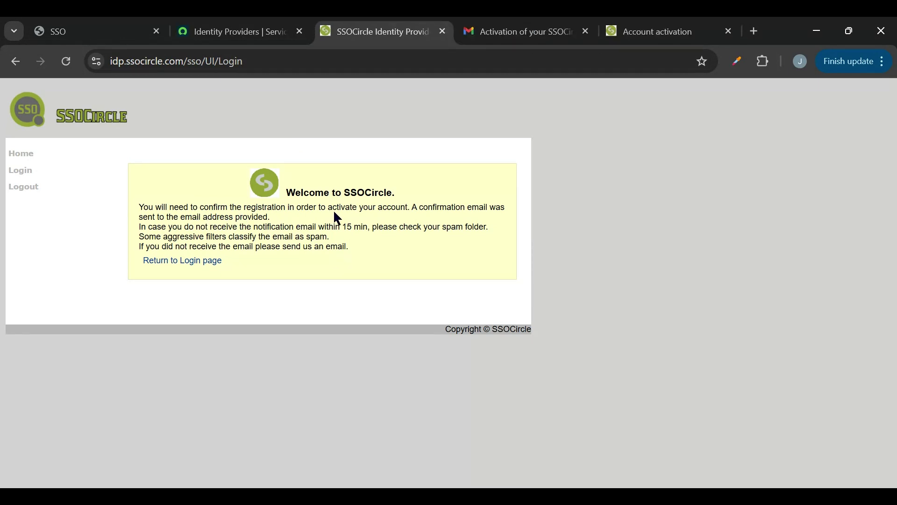
- Activate the account from the activation page and log in to SSOCircle as 'snowuniverse'
{"action": "key", "text": "ctrl+Tab"}
{"action": "key", "text": "ctrl+Tab"}
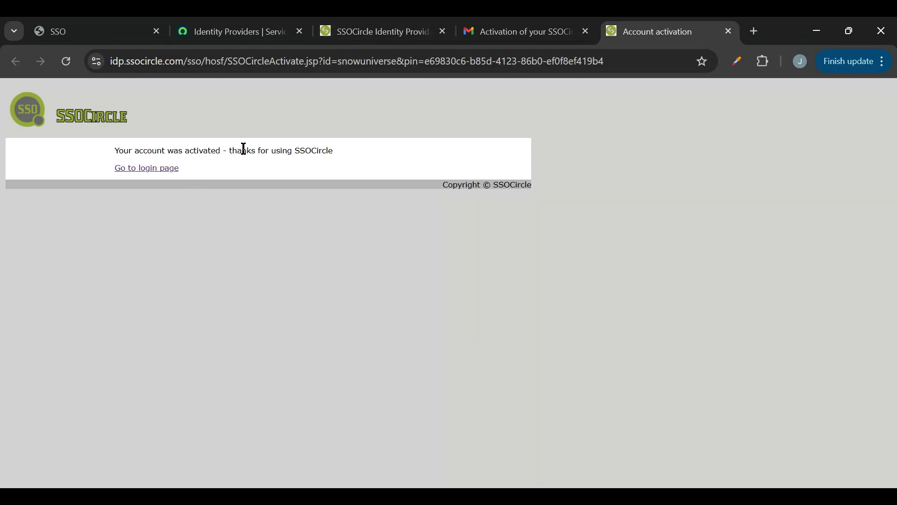
{"action": "left_click", "coordinate": [174, 171]}
{"action": "scroll", "coordinate": [351, 304], "scroll_direction": "down", "scroll_amount": 1}
{"action": "scroll", "coordinate": [351, 304], "scroll_direction": "down", "scroll_amount": 2}
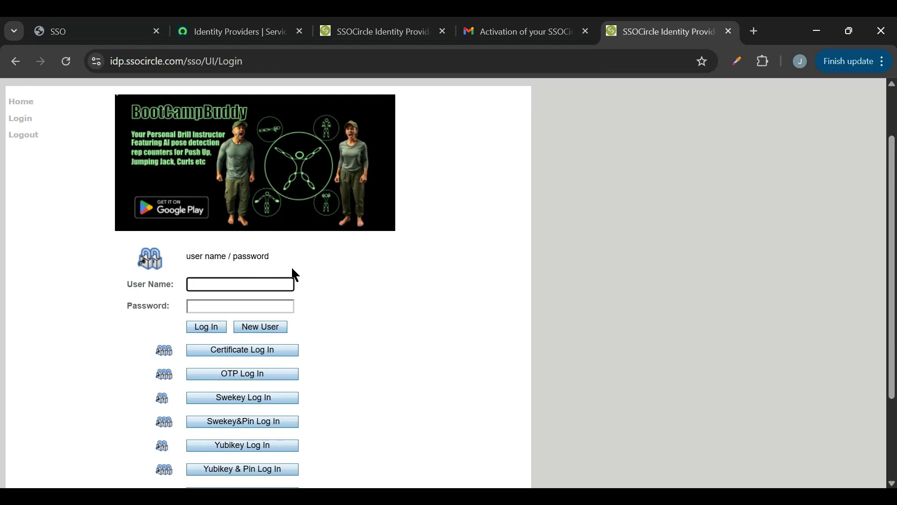
{"action": "type", "text": "snowuniverse"}
{"action": "left_click", "coordinate": [238, 304]}
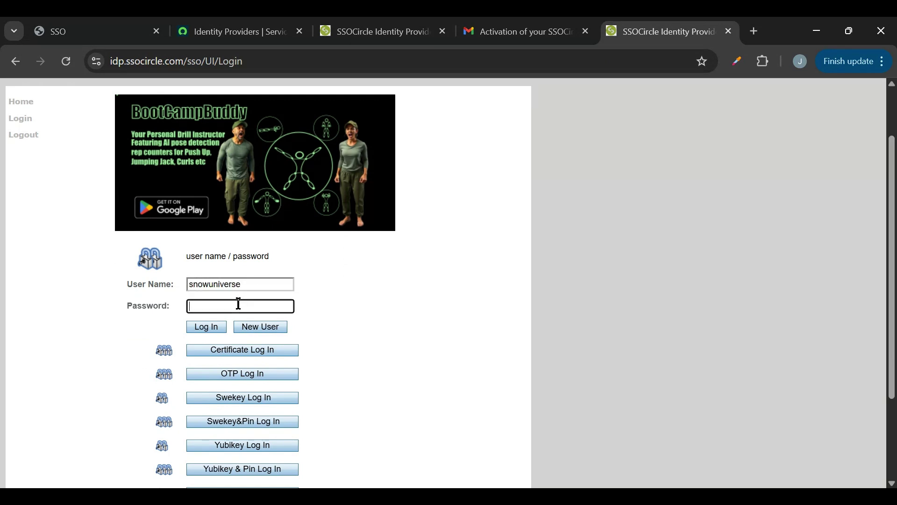
{"action": "type", "text": "s"}
{"action": "left_click", "coordinate": [202, 326]}
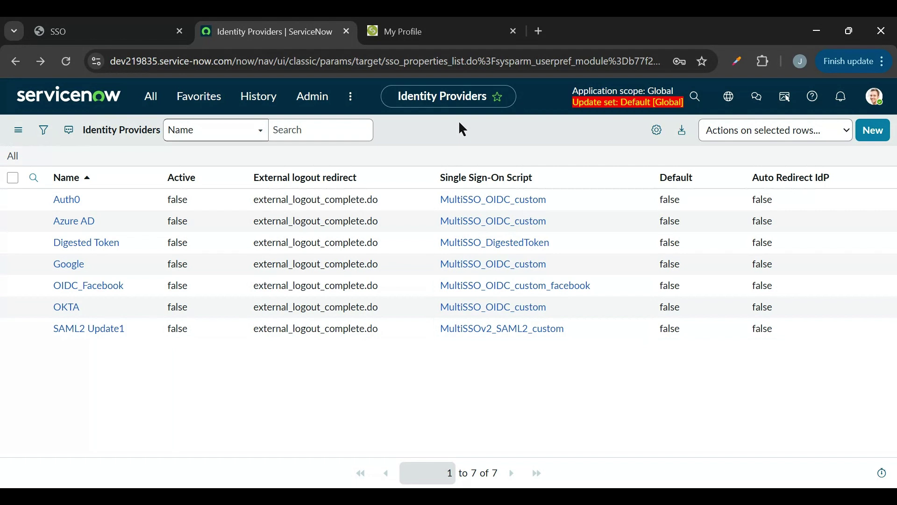
- Create a new identity provider and choose SAML as the SSO type
{"action": "left_click", "coordinate": [873, 130]}
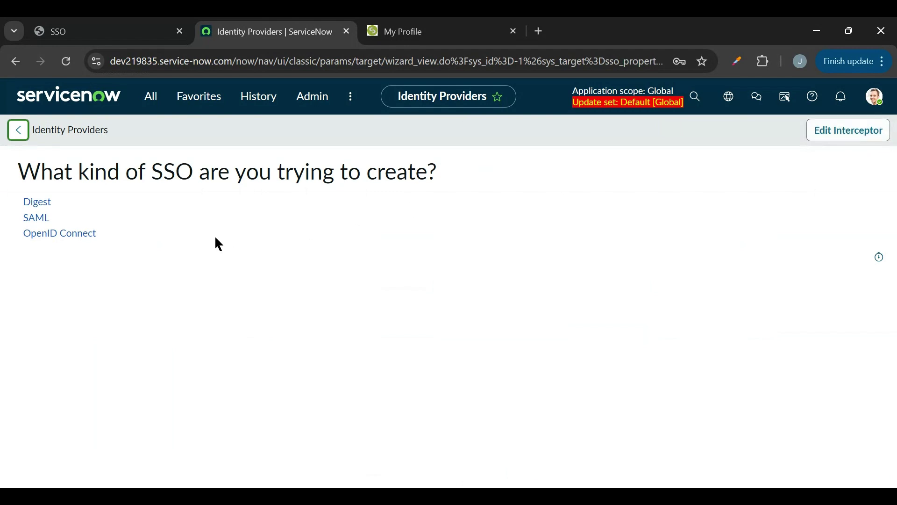
{"action": "left_click", "coordinate": [41, 225]}
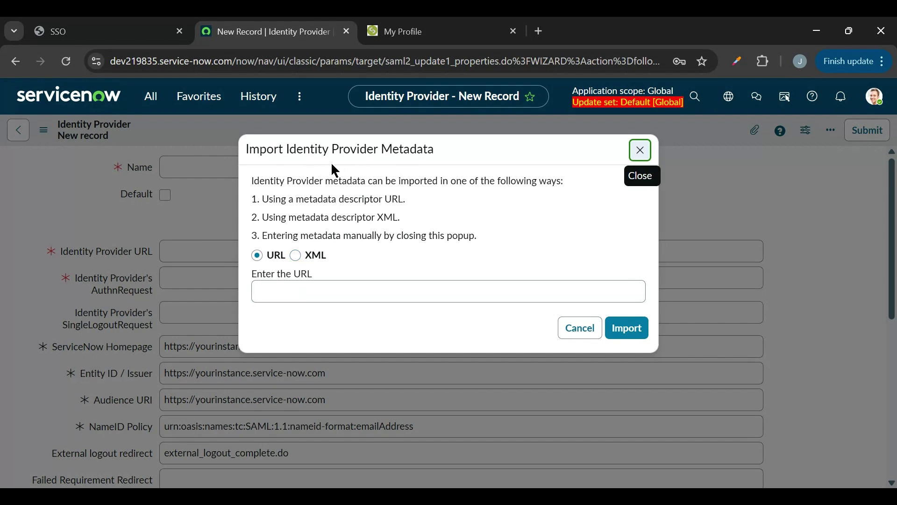
{"action": "left_click", "coordinate": [423, 33]}
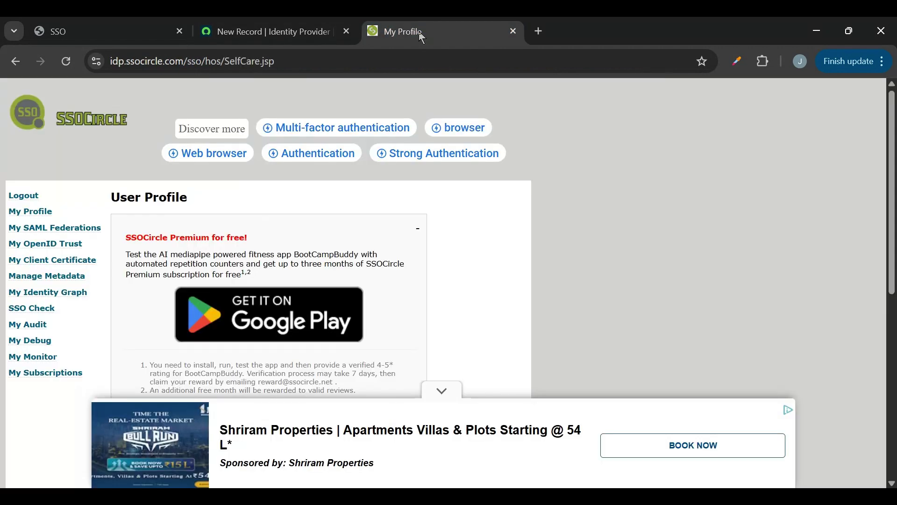
{"action": "left_click", "coordinate": [28, 278]}
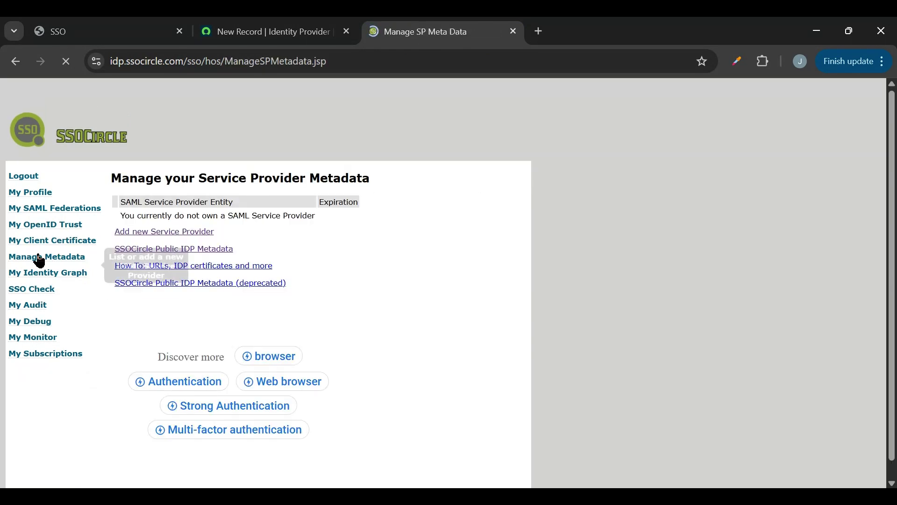
{"action": "left_click", "coordinate": [167, 248]}
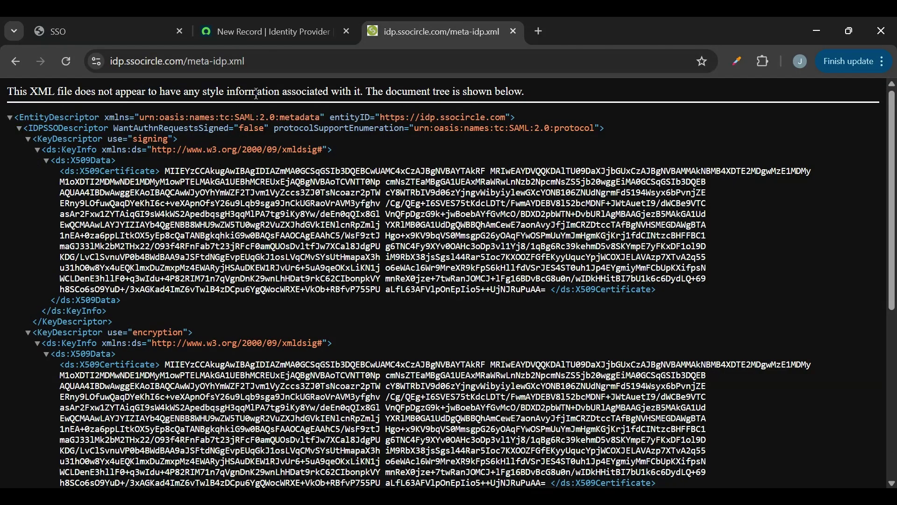
{"action": "left_click", "coordinate": [283, 62]}
{"action": "key", "text": "ctrl+c"}
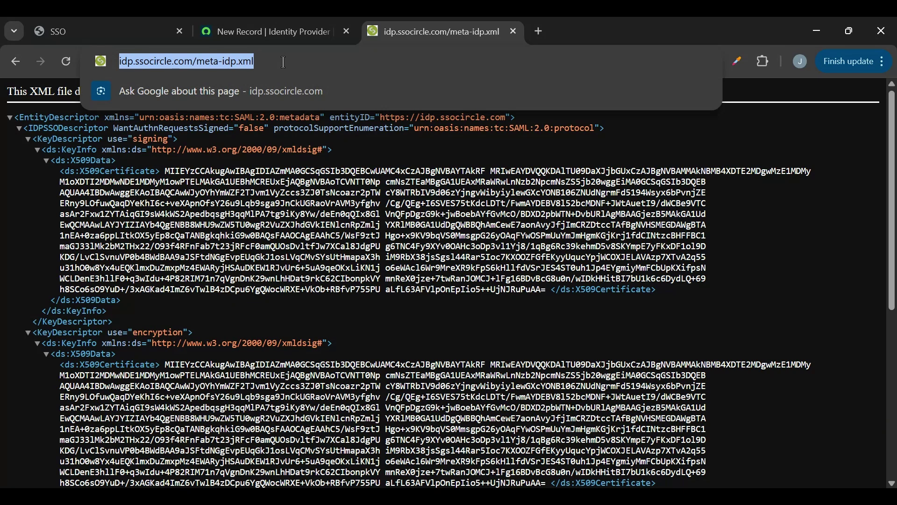
{"action": "left_click", "coordinate": [264, 31]}
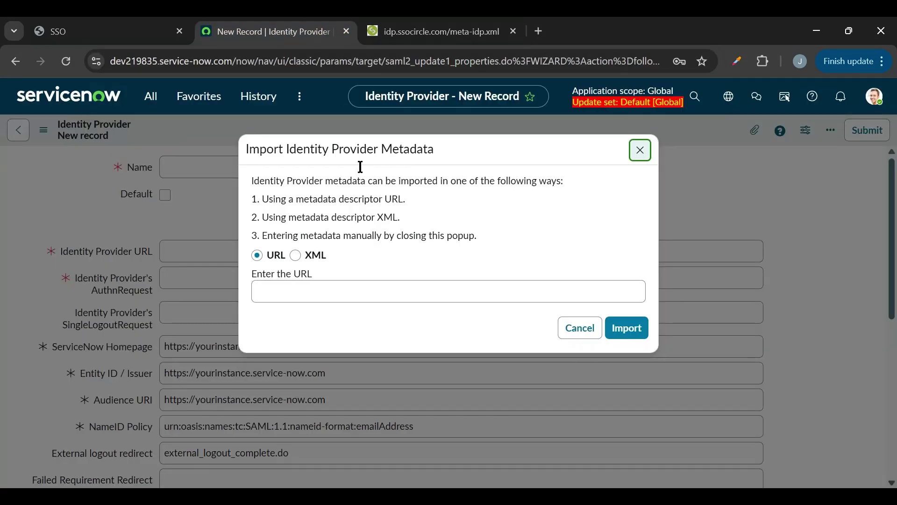
{"action": "left_click", "coordinate": [300, 290]}
{"action": "key", "text": "ctrl+v"}
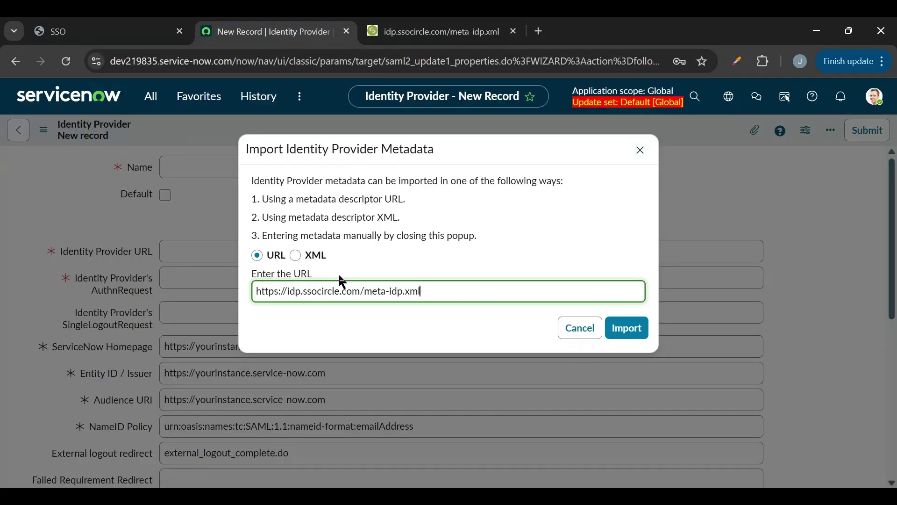
{"action": "left_click", "coordinate": [354, 258]}
{"action": "left_click", "coordinate": [622, 332]}
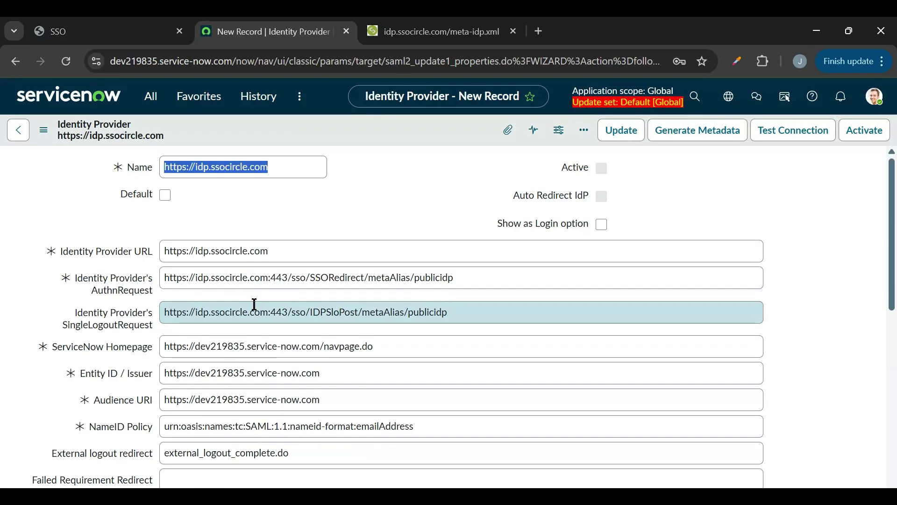
- Save the SSOCircle identity provider record from the form header's context menu
{"action": "scroll", "coordinate": [244, 315], "scroll_direction": "down", "scroll_amount": 5}
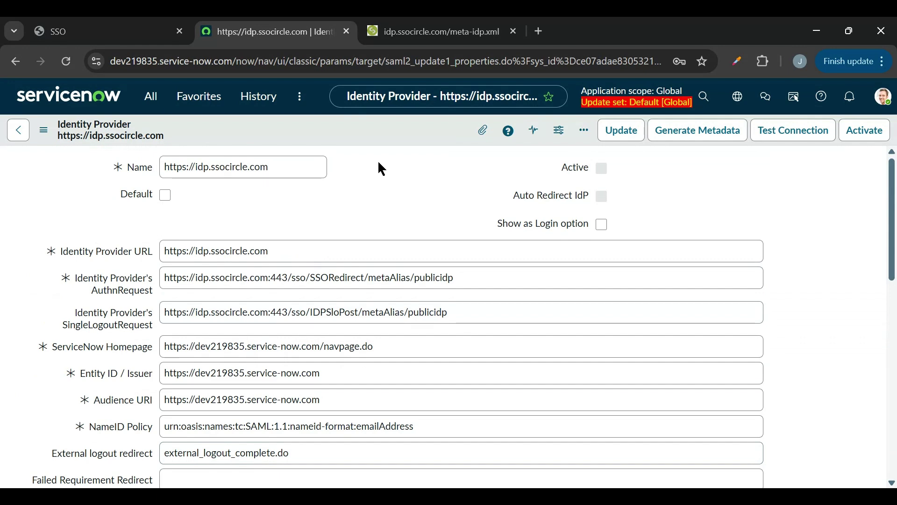
{"action": "right_click", "coordinate": [376, 123]}
{"action": "left_click", "coordinate": [394, 135]}
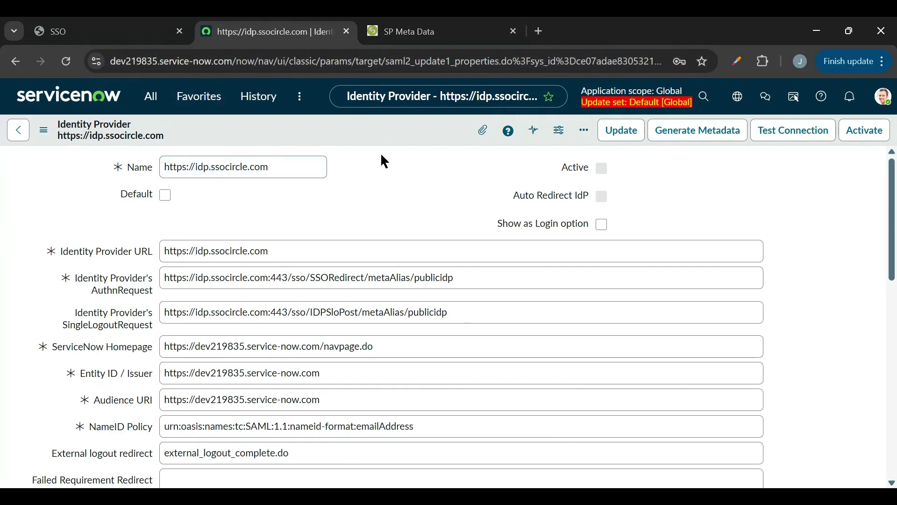
{"action": "left_click_drag", "start_coordinate": [294, 206], "coordinate": [187, 174]}
{"action": "left_click", "coordinate": [354, 187]}
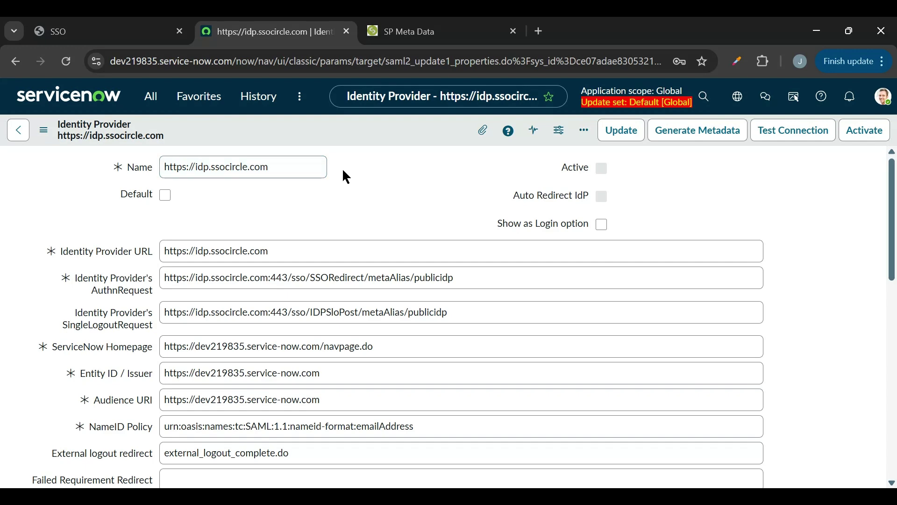
- Open SSOCircle's Manage Metadata page for service providers
{"action": "left_click", "coordinate": [438, 26]}
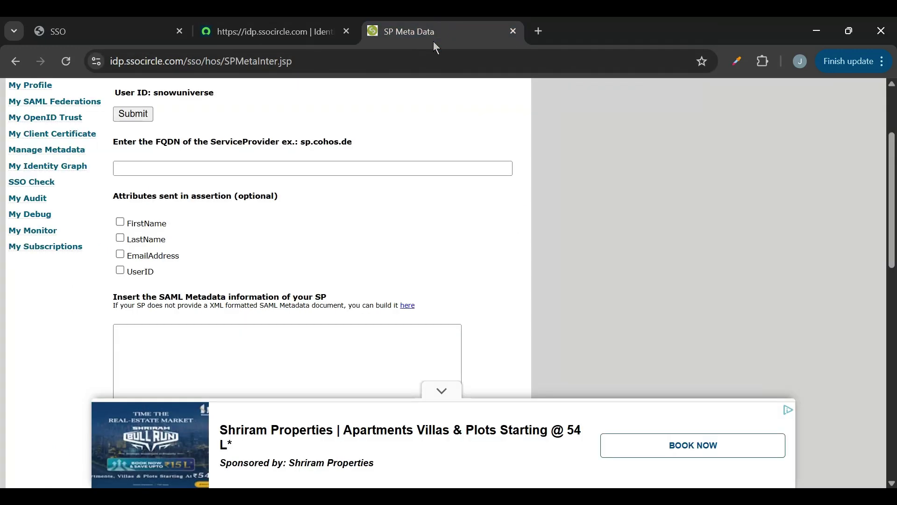
{"action": "scroll", "coordinate": [260, 184], "scroll_direction": "up", "scroll_amount": 3}
{"action": "left_click", "coordinate": [37, 280]}
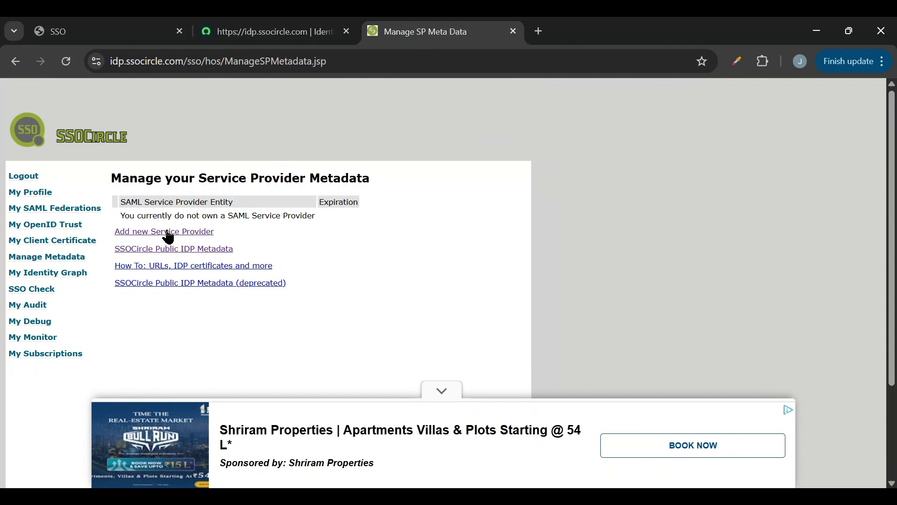
- Add a new SSOCircle service provider with the ServiceNow instance URL as its FQDN
{"action": "left_click", "coordinate": [168, 232]}
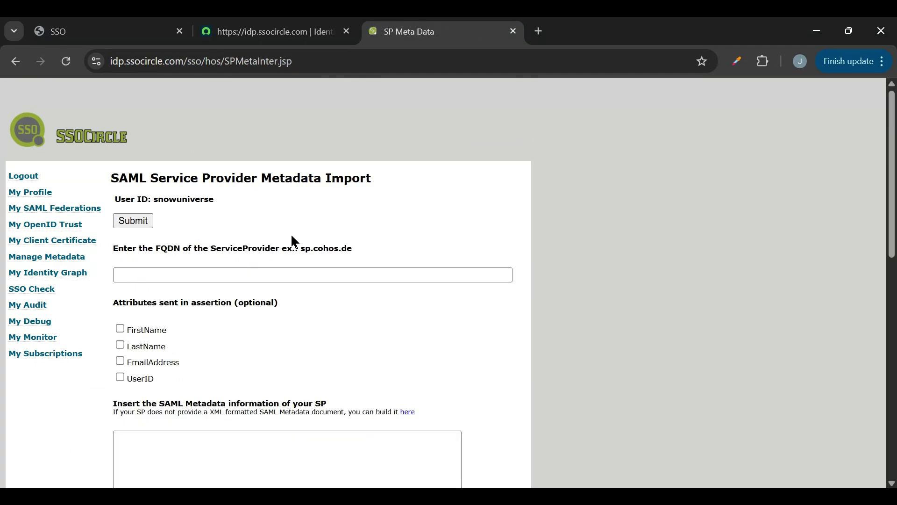
{"action": "left_click", "coordinate": [276, 31]}
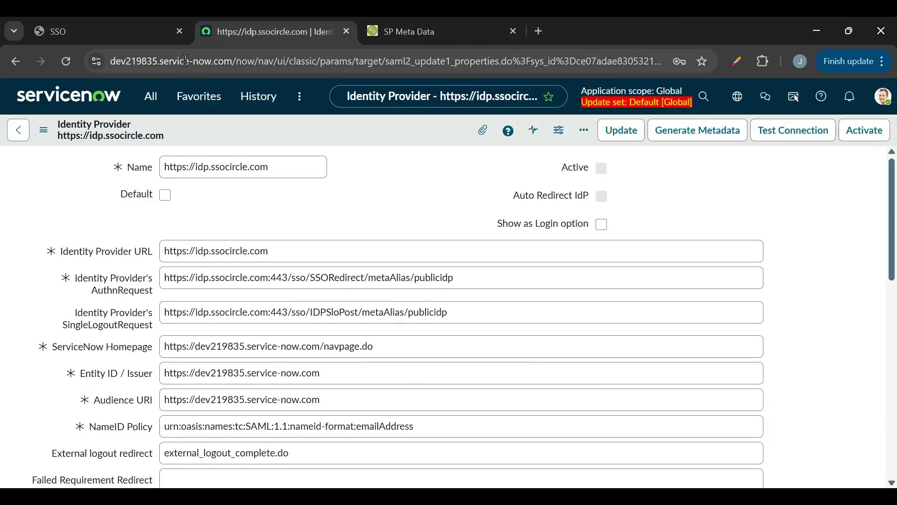
{"action": "left_click_drag", "start_coordinate": [232, 62], "coordinate": [57, 70]}
{"action": "key", "text": "ctrl+c"}
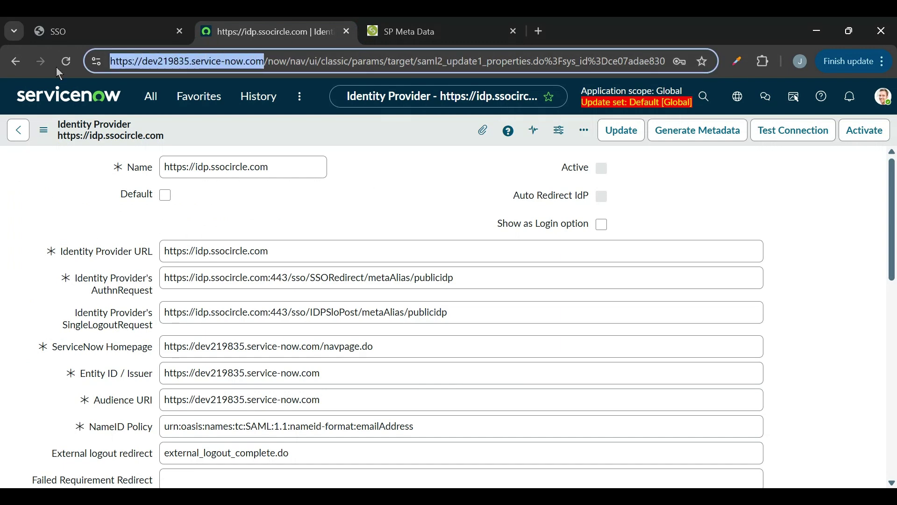
{"action": "left_click", "coordinate": [416, 31]}
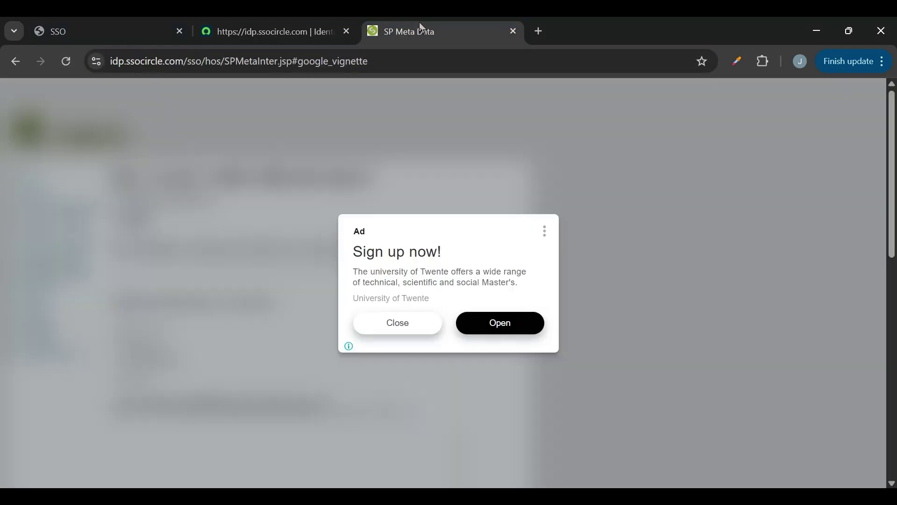
{"action": "left_click", "coordinate": [395, 324]}
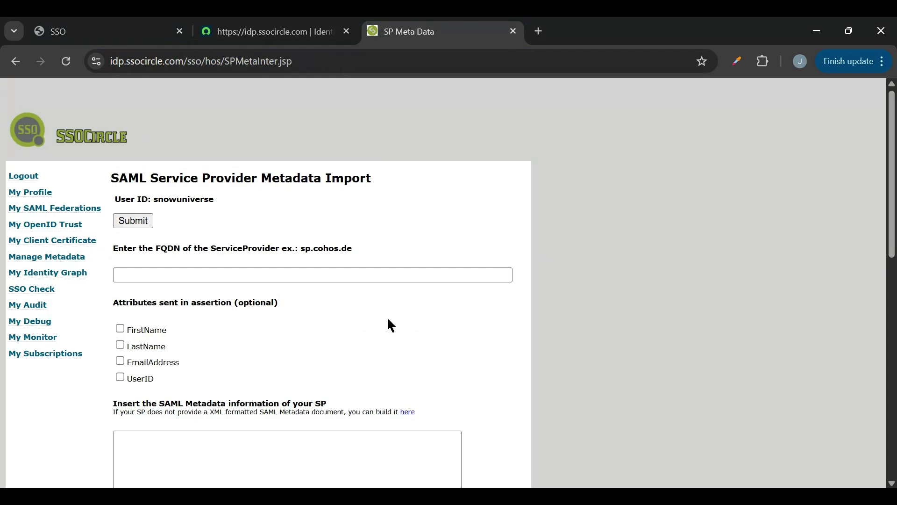
{"action": "left_click", "coordinate": [249, 274]}
{"action": "key", "text": "ctrl+v"}
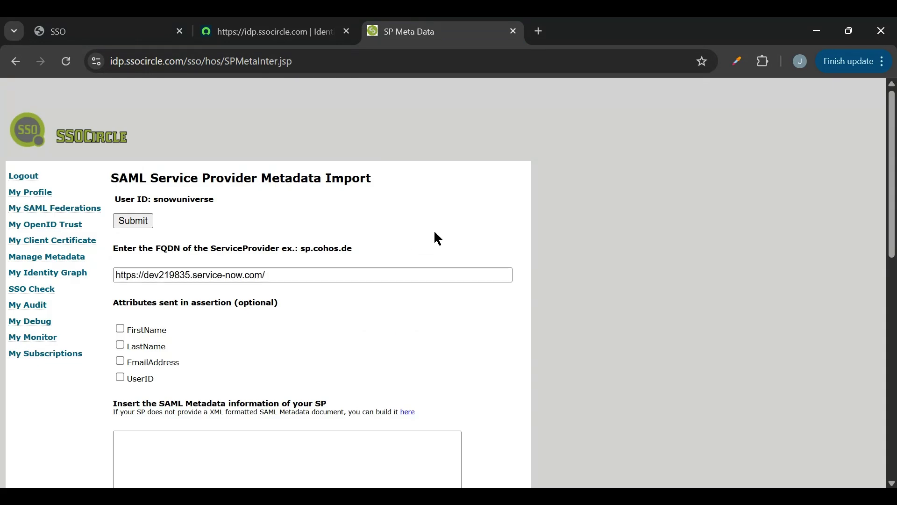
{"action": "left_click", "coordinate": [436, 234]}
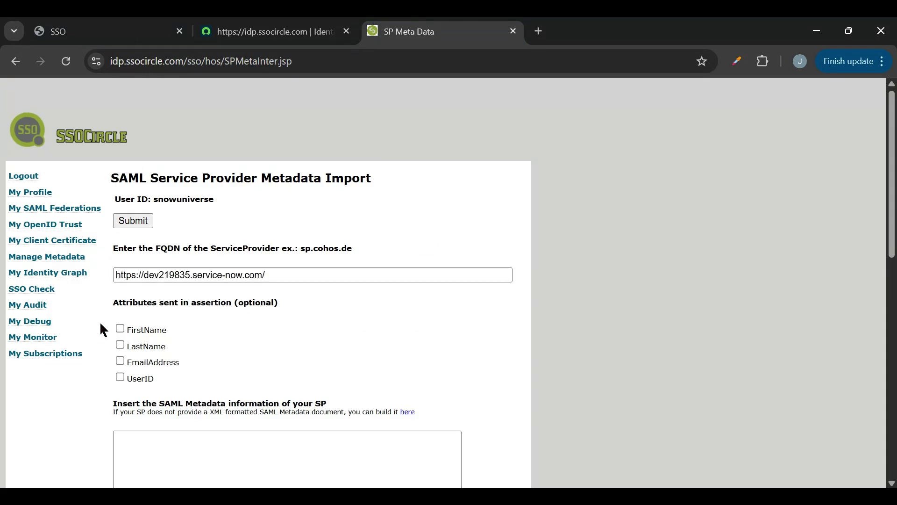
- Tick the EmailAddress and UserID attributes, then generate ServiceNow's service provider metadata
{"action": "left_click", "coordinate": [120, 360]}
{"action": "left_click", "coordinate": [120, 377]}
{"action": "scroll", "coordinate": [201, 370], "scroll_direction": "down", "scroll_amount": 3}
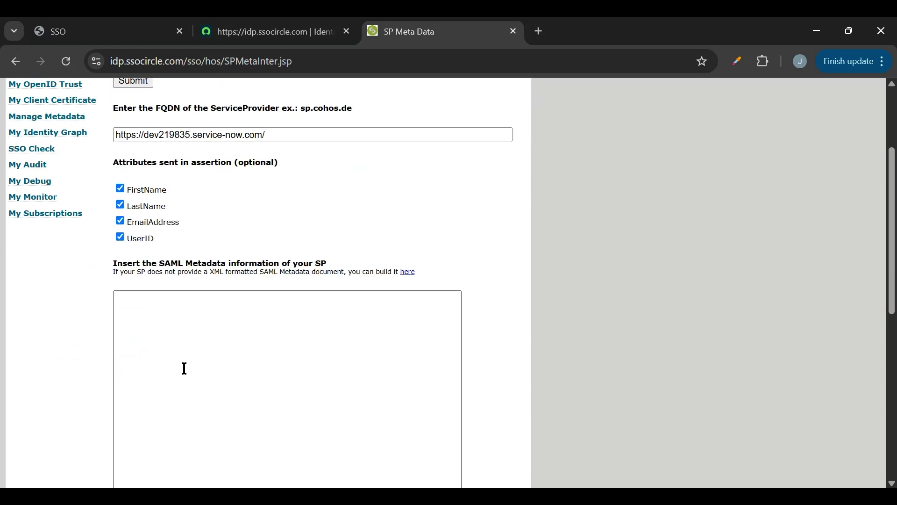
{"action": "left_click", "coordinate": [248, 27]}
{"action": "left_click", "coordinate": [697, 139]}
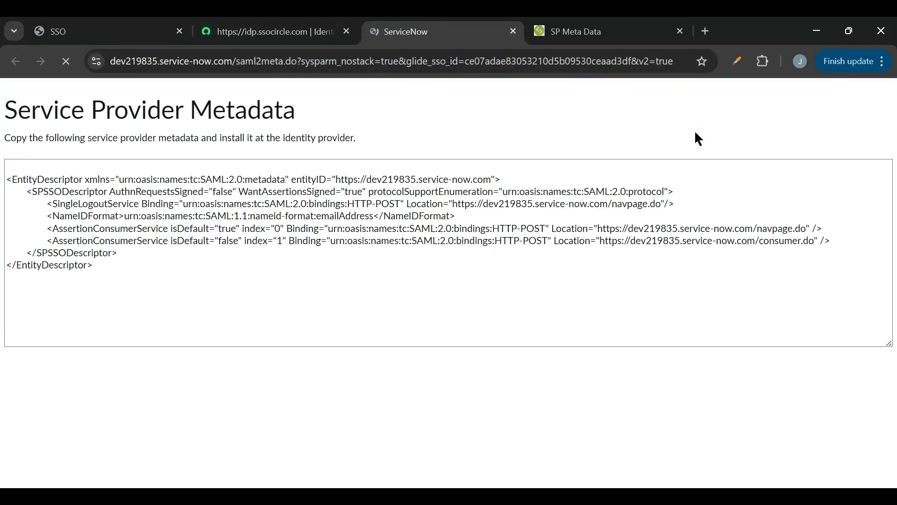
- Paste the ServiceNow Service Provider Metadata XML into SSOCircle's SAML metadata box, submit it, and return to ServiceNow
{"action": "left_click_drag", "start_coordinate": [94, 266], "coordinate": [3, 182]}
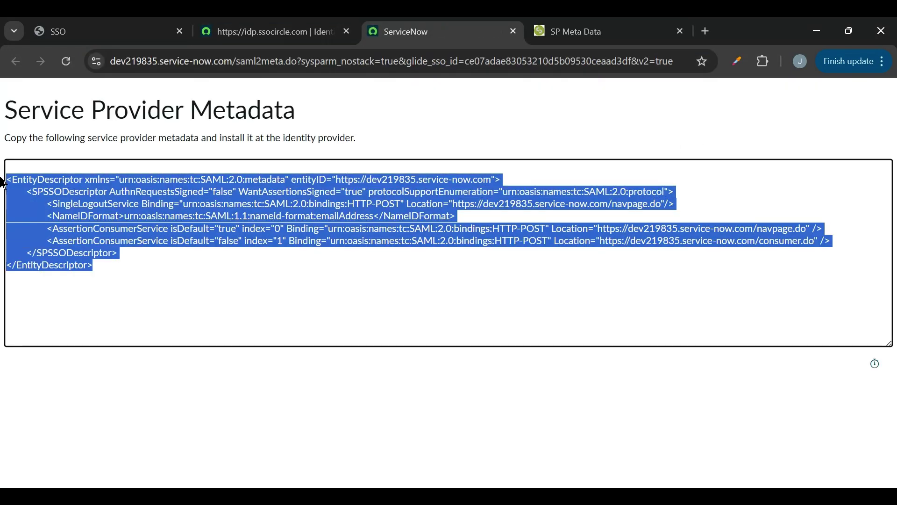
{"action": "left_click", "coordinate": [551, 31]}
{"action": "left_click", "coordinate": [145, 384]}
{"action": "key", "text": "ctrl+v"}
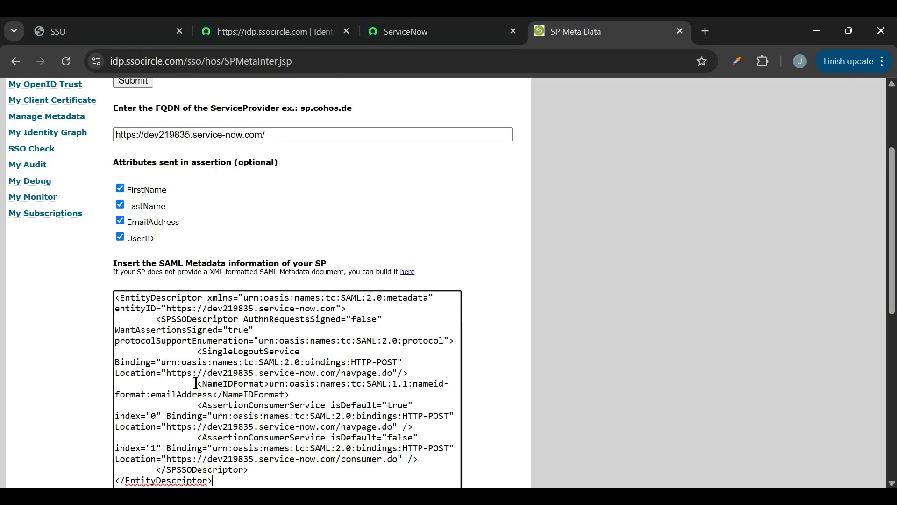
{"action": "scroll", "coordinate": [295, 332], "scroll_direction": "down", "scroll_amount": 9}
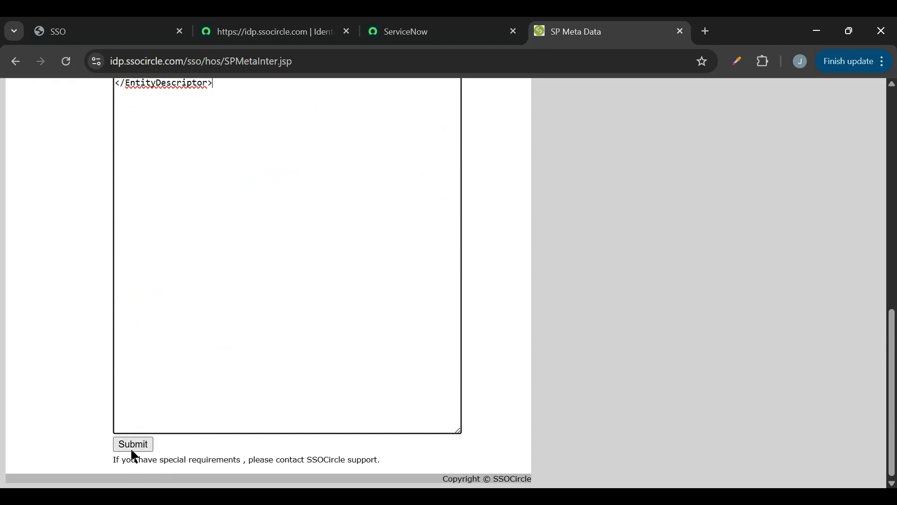
{"action": "left_click", "coordinate": [133, 448]}
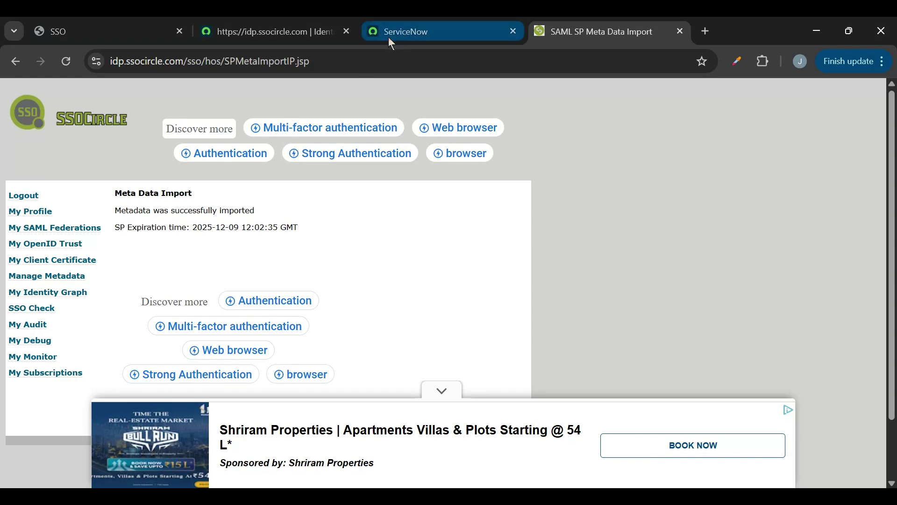
{"action": "left_click", "coordinate": [290, 32]}
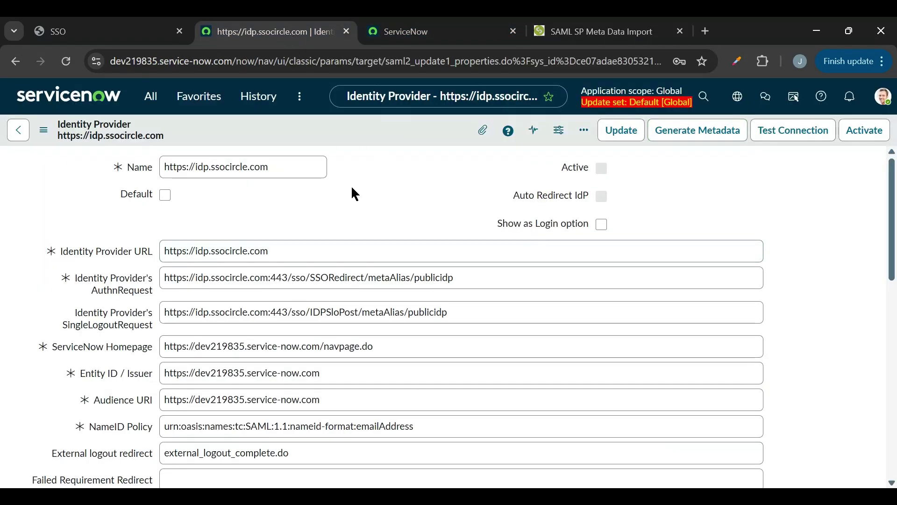
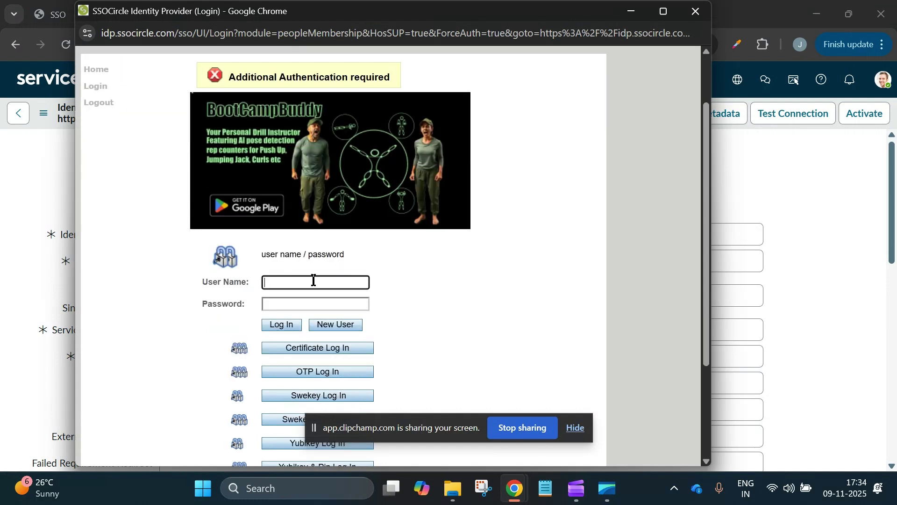
- Sign in to SSOCircle with the account user name and password
{"action": "type", "text": "snowuniverse"}
{"action": "left_click", "coordinate": [293, 304]}
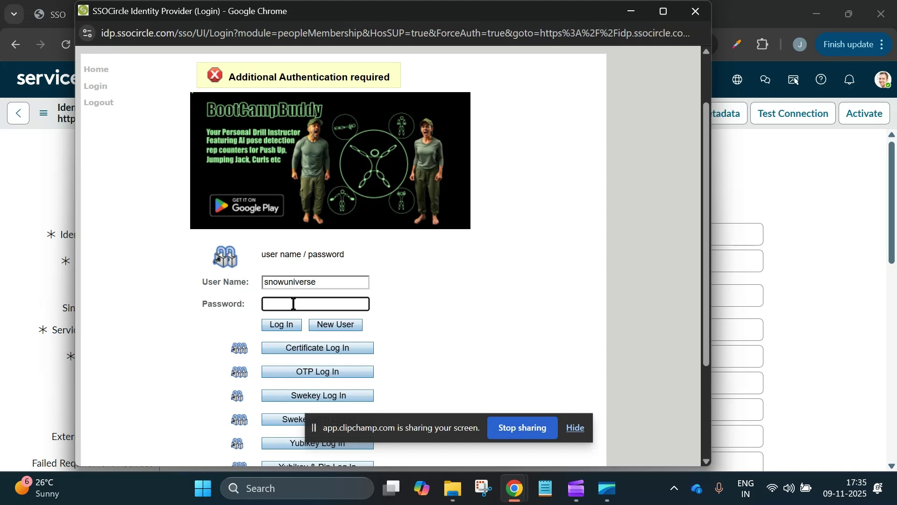
{"action": "type", "text": "•••"}
{"action": "left_click", "coordinate": [281, 325]}
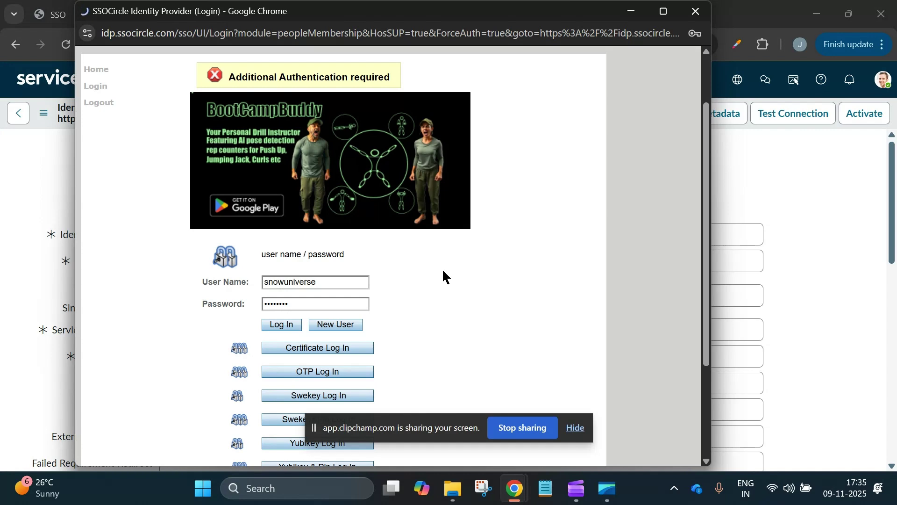
- Pass the reCAPTCHA check and continue SAML single sign-on back to ServiceNow
{"action": "scroll", "coordinate": [372, 270], "scroll_direction": "down", "scroll_amount": 2}
{"action": "left_click", "coordinate": [308, 315]}
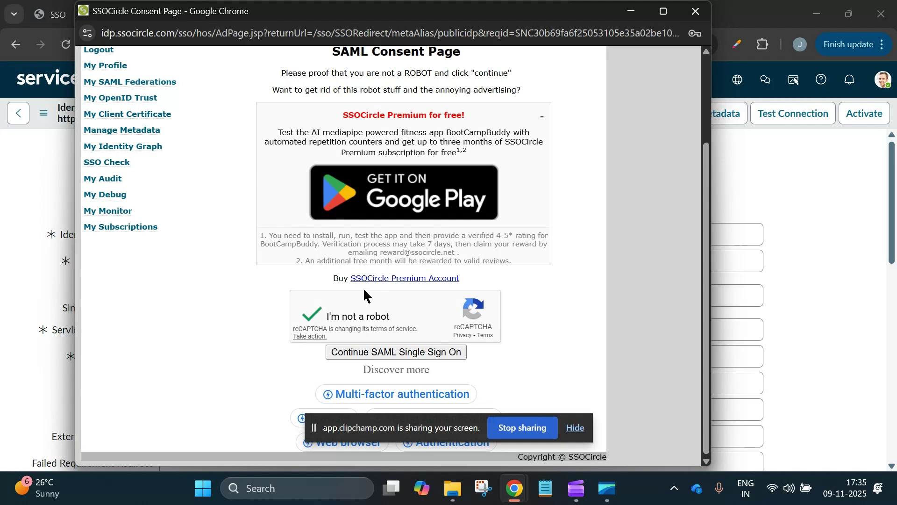
{"action": "left_click", "coordinate": [412, 354]}
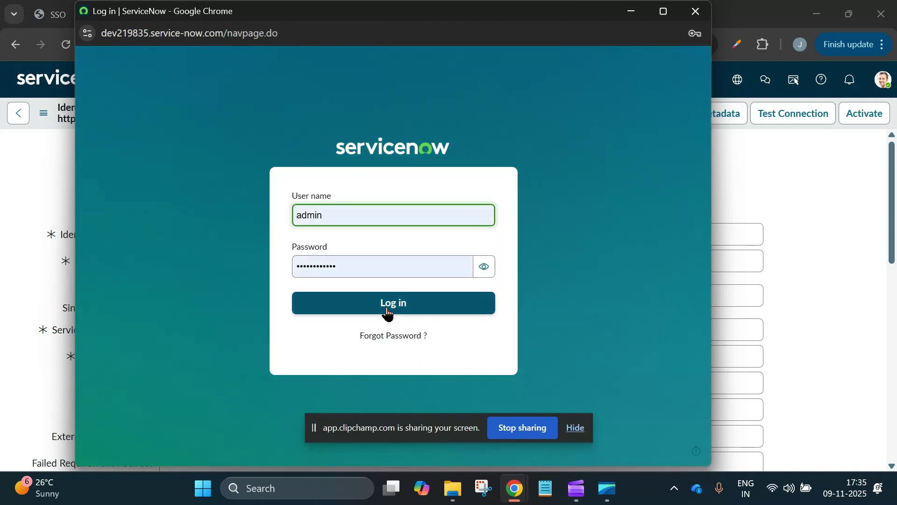
- Log in on the ServiceNow test login page and close the test window
{"action": "left_click", "coordinate": [388, 310]}
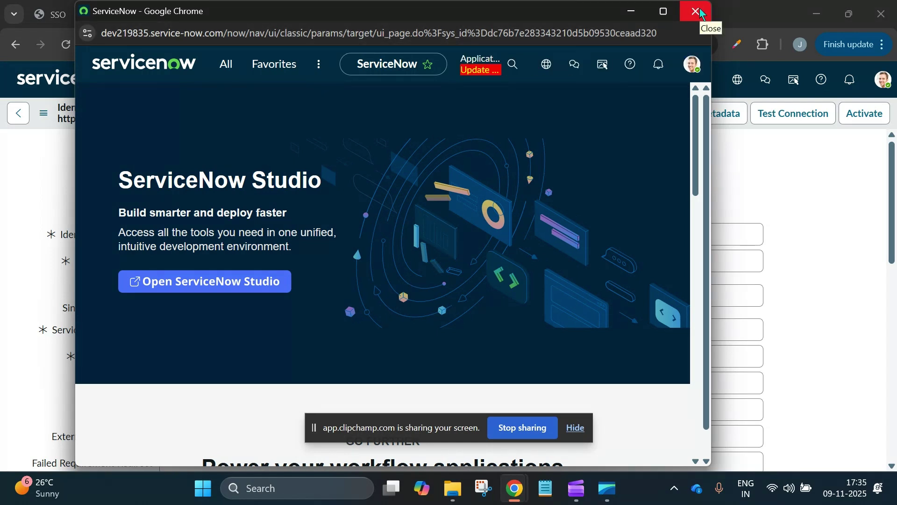
{"action": "left_click", "coordinate": [697, 11]}
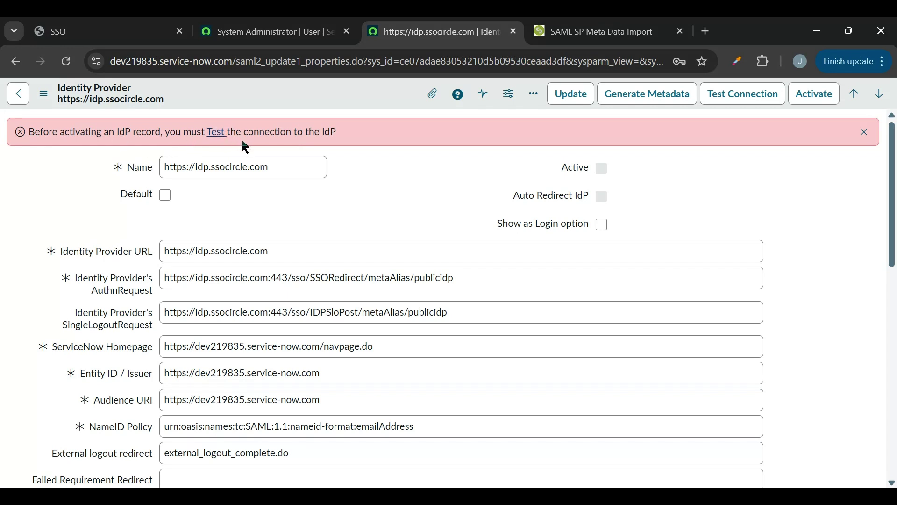
- Replace the System Administrator's example e-mail with a real address, save, and return to the IdP record
{"action": "left_click", "coordinate": [276, 35]}
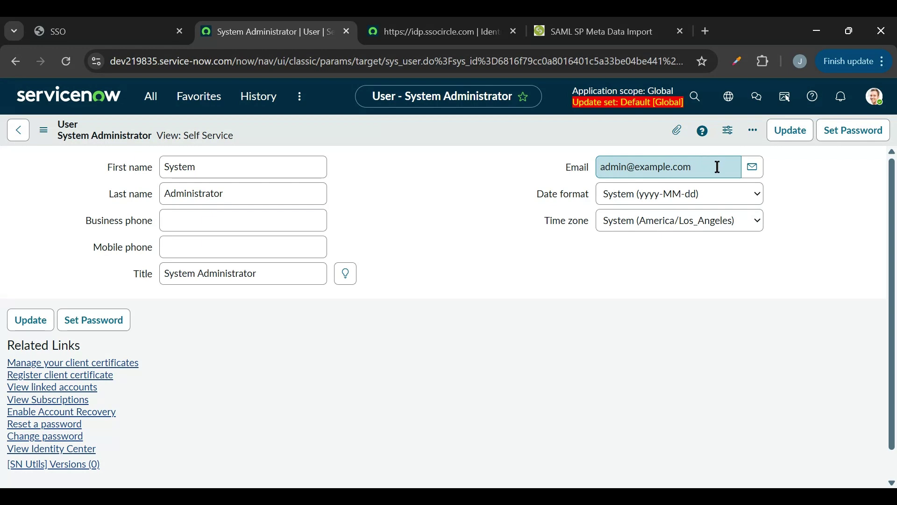
{"action": "left_click_drag", "start_coordinate": [733, 167], "coordinate": [573, 172]}
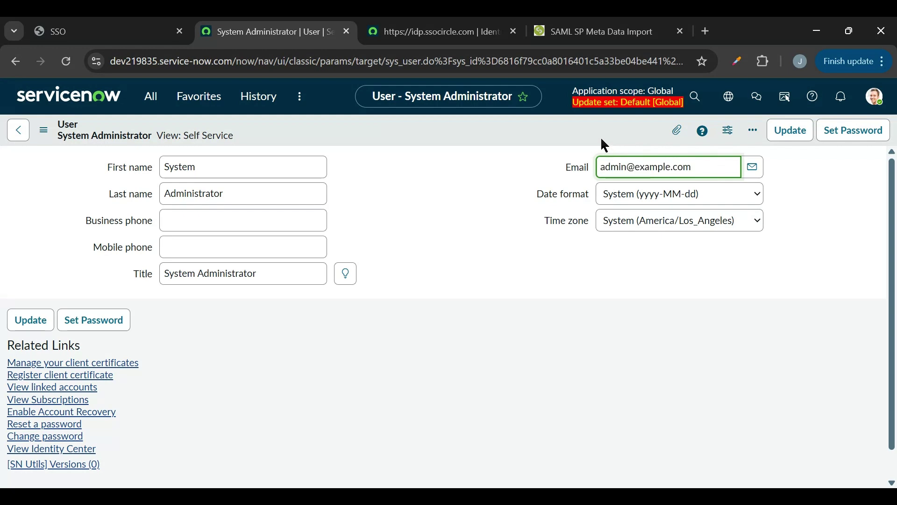
{"action": "left_click_drag", "start_coordinate": [705, 176], "coordinate": [592, 171]}
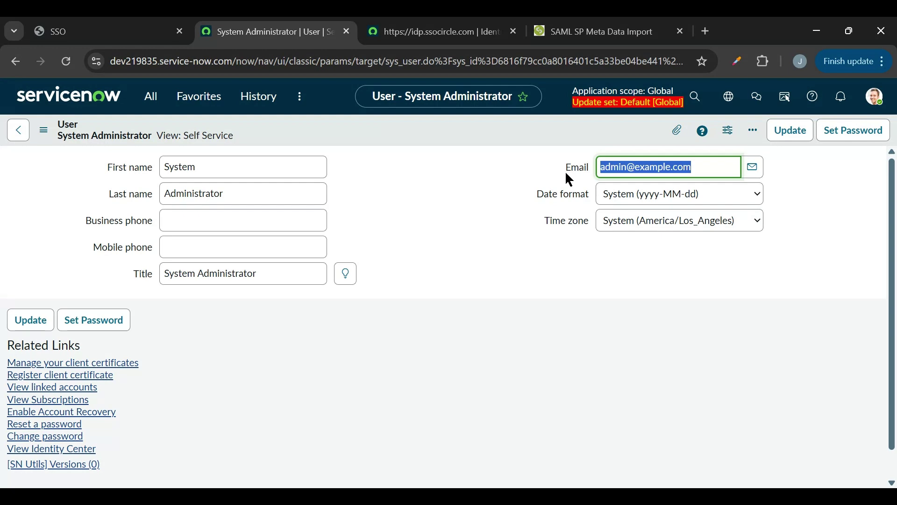
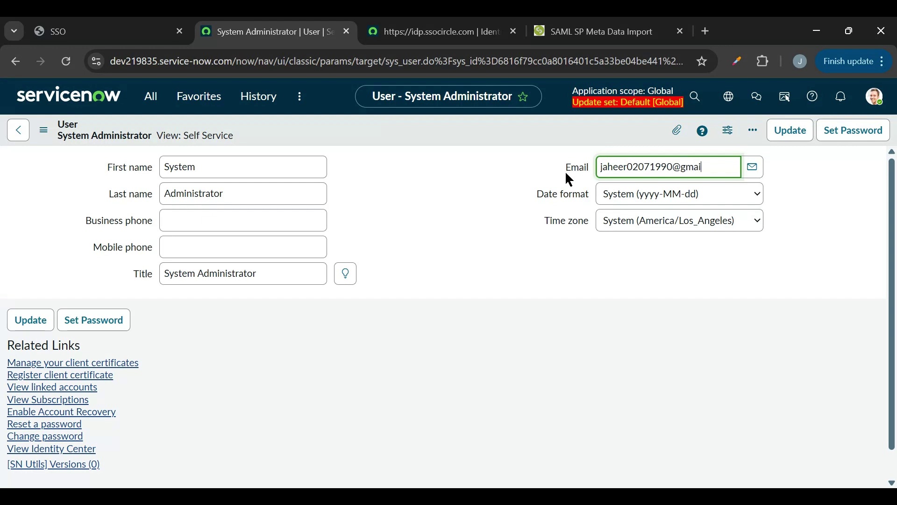
{"action": "right_click", "coordinate": [531, 135]}
{"action": "left_click", "coordinate": [549, 143]}
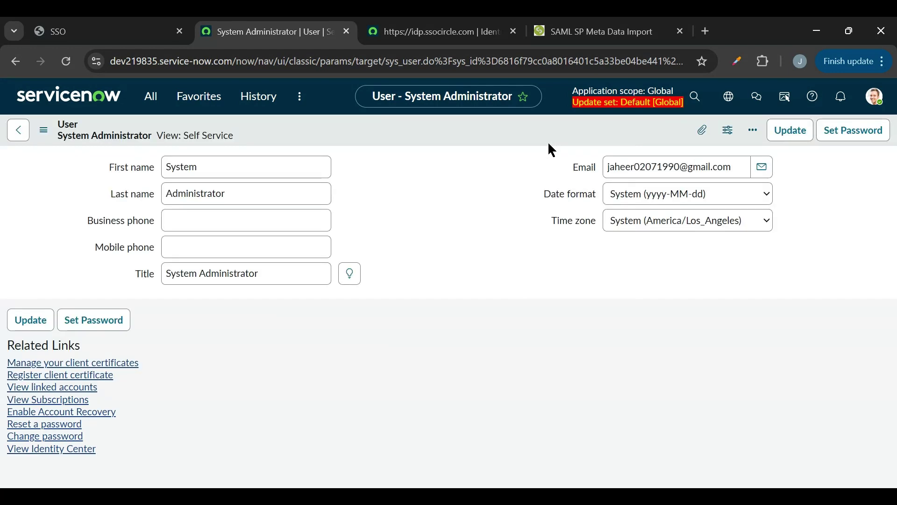
{"action": "left_click", "coordinate": [412, 31]}
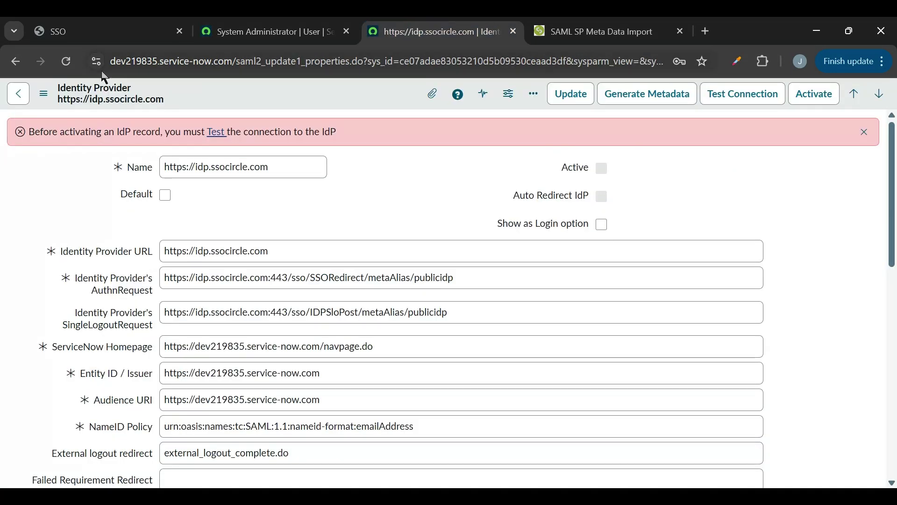
- Reload the IdP record, run Test Connection, and sign in to SSOCircle with the account credentials
{"action": "left_click", "coordinate": [69, 64]}
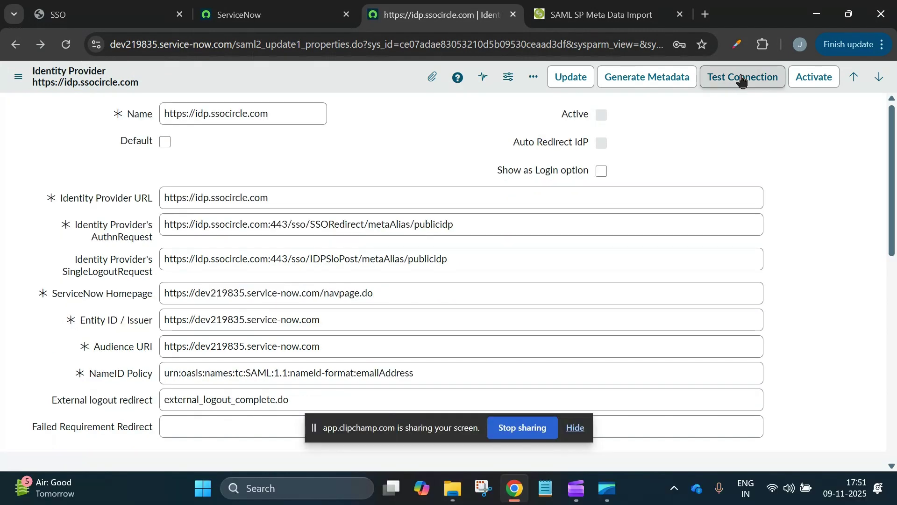
{"action": "left_click", "coordinate": [743, 78]}
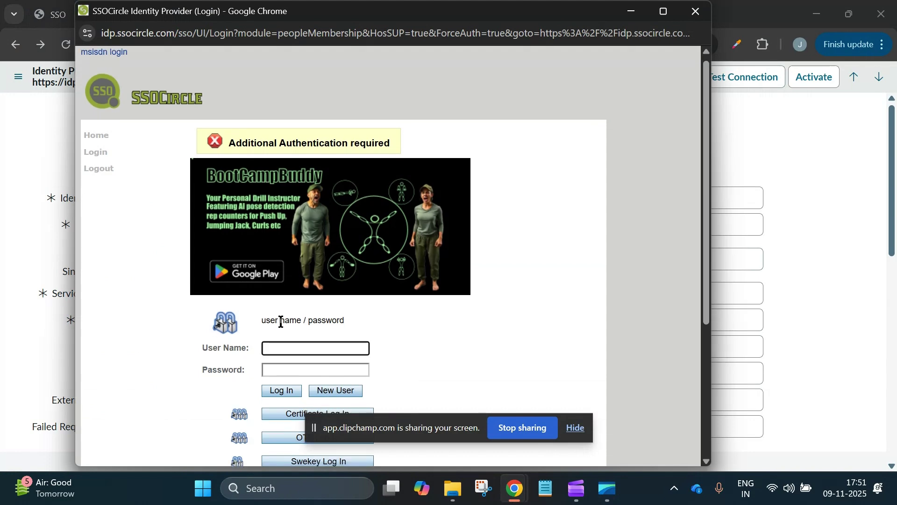
{"action": "scroll", "coordinate": [257, 304], "scroll_direction": "down", "scroll_amount": 1}
{"action": "left_click", "coordinate": [292, 283]}
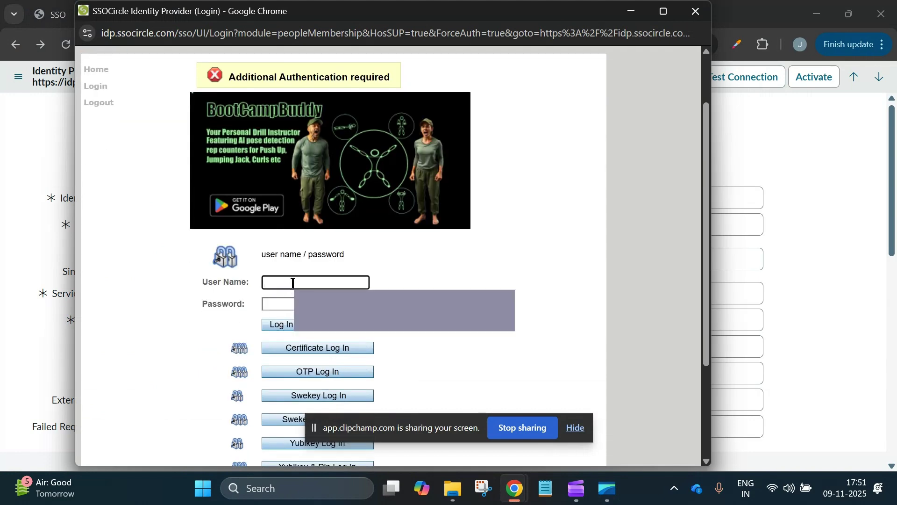
{"action": "type", "text": "snowuniverse"}
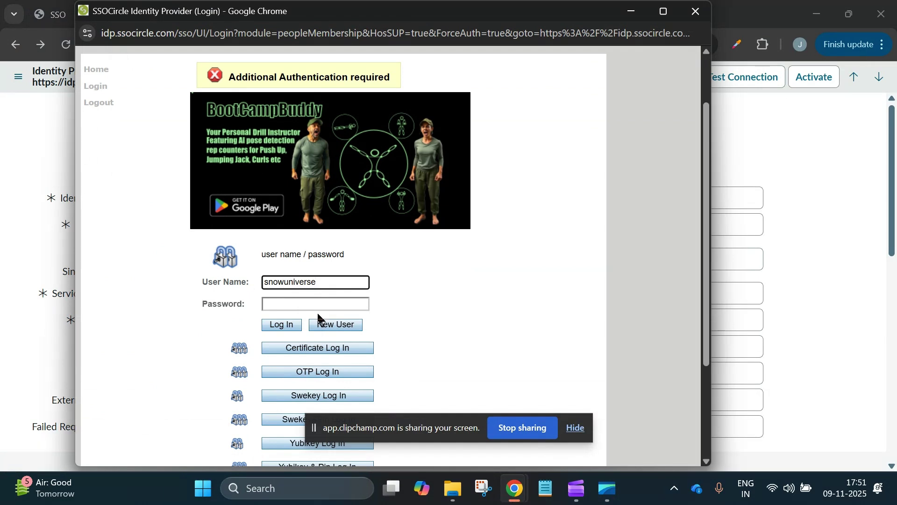
{"action": "left_click", "coordinate": [319, 303]}
{"action": "type", "text": "•"}
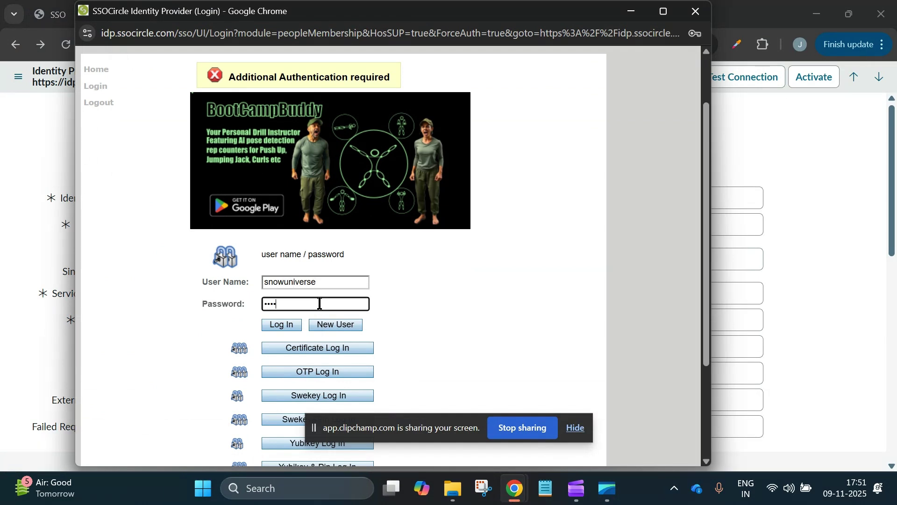
{"action": "left_click", "coordinate": [288, 324]}
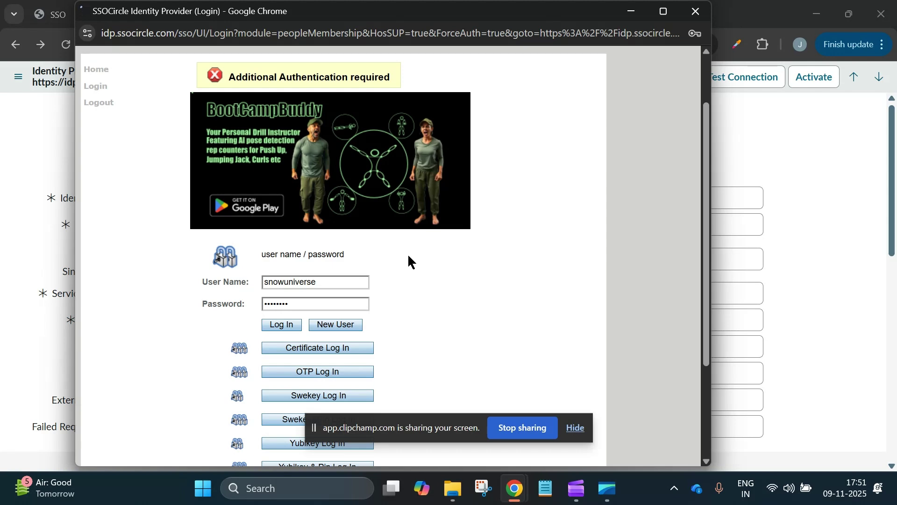
- Solve the reCAPTCHA bridge picture challenge and continue SAML sign-on to ServiceNow
{"action": "scroll", "coordinate": [327, 280], "scroll_direction": "down", "scroll_amount": 3}
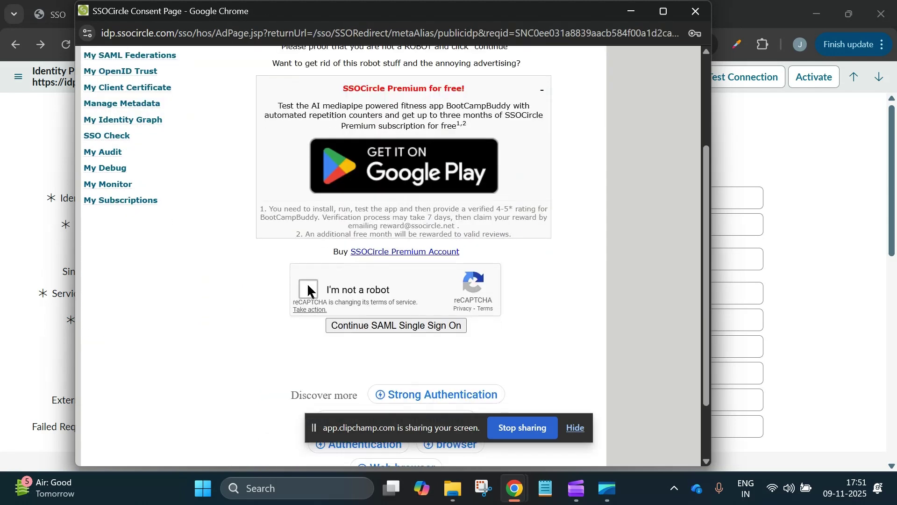
{"action": "left_click", "coordinate": [303, 288]}
{"action": "scroll", "coordinate": [355, 261], "scroll_direction": "down", "scroll_amount": 1}
{"action": "scroll", "coordinate": [327, 264], "scroll_direction": "down", "scroll_amount": 1}
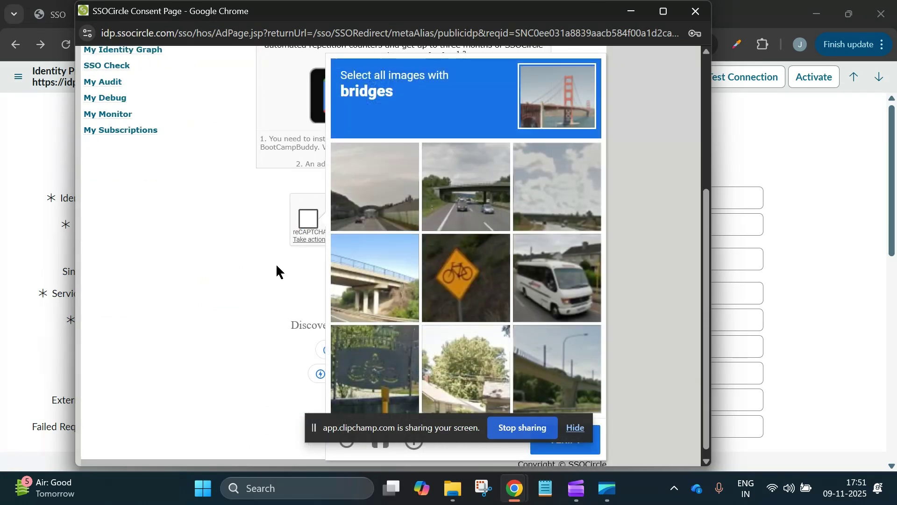
{"action": "left_click", "coordinate": [469, 194]}
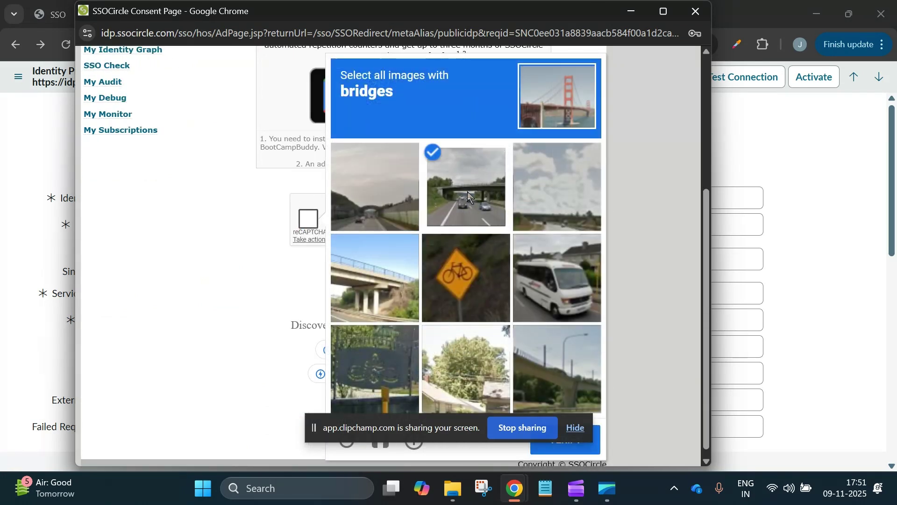
{"action": "left_click", "coordinate": [364, 225]}
{"action": "left_click", "coordinate": [373, 241]}
{"action": "scroll", "coordinate": [444, 280], "scroll_direction": "down", "scroll_amount": 1}
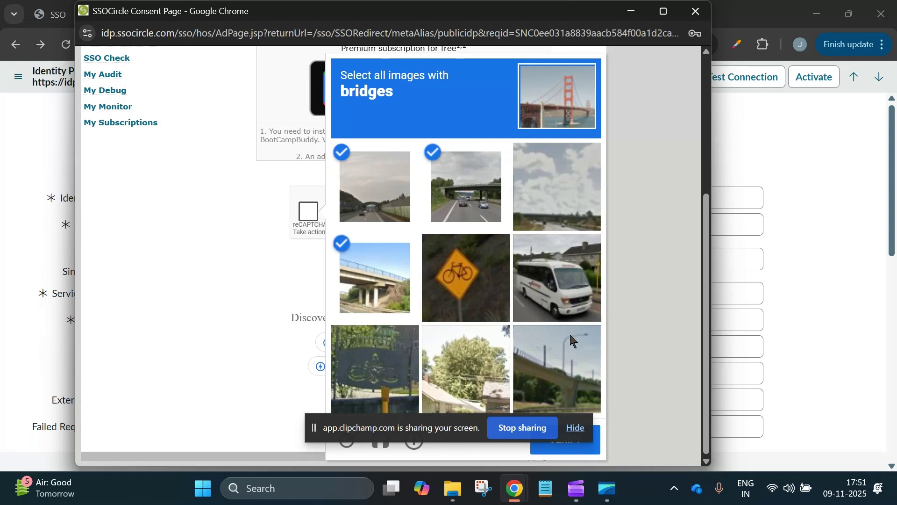
{"action": "left_click", "coordinate": [571, 343]}
{"action": "left_click", "coordinate": [575, 427]}
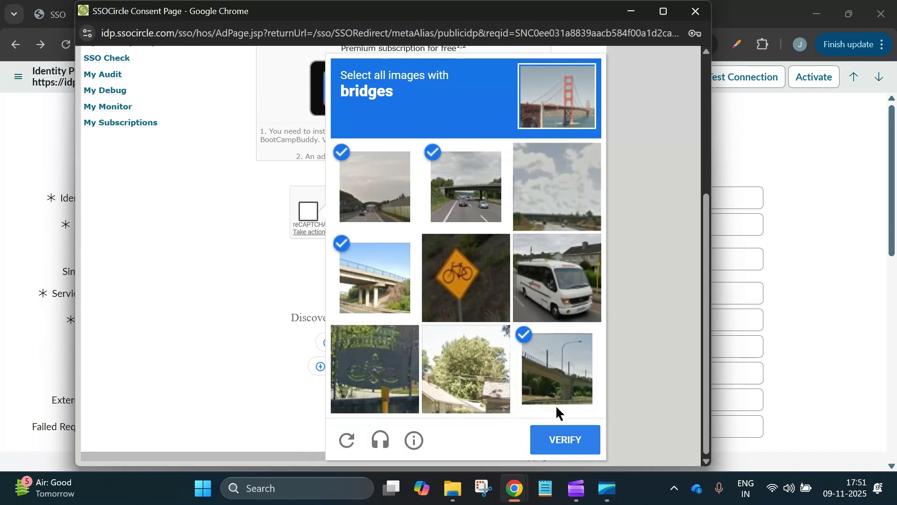
{"action": "left_click", "coordinate": [574, 444]}
{"action": "left_click", "coordinate": [385, 248]}
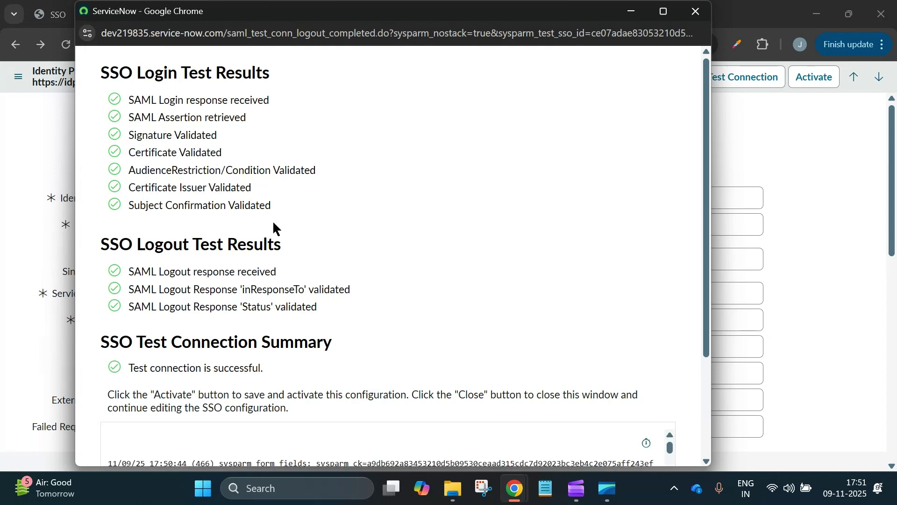
- Activate the SSOCircle identity provider from the successful test results and return to the home tab
{"action": "scroll", "coordinate": [316, 203], "scroll_direction": "down", "scroll_amount": 1}
{"action": "scroll", "coordinate": [316, 202], "scroll_direction": "down", "scroll_amount": 1}
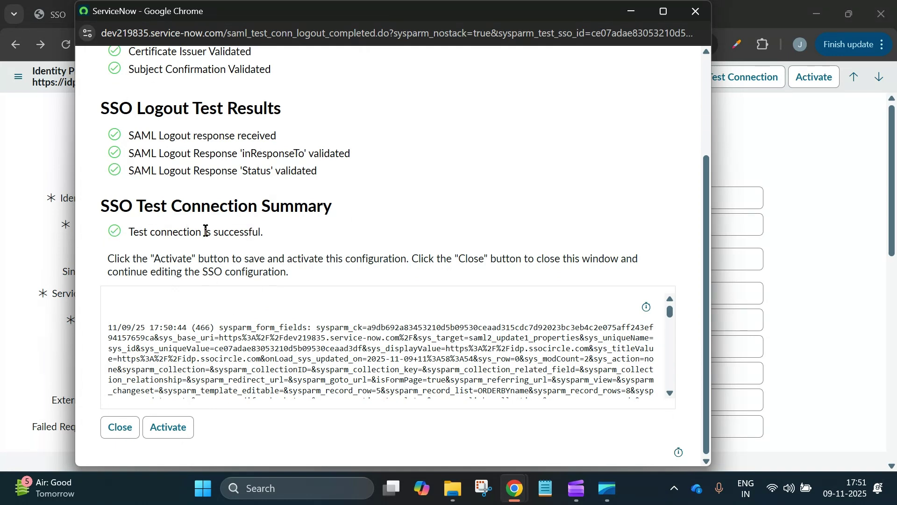
{"action": "left_click", "coordinate": [169, 429]}
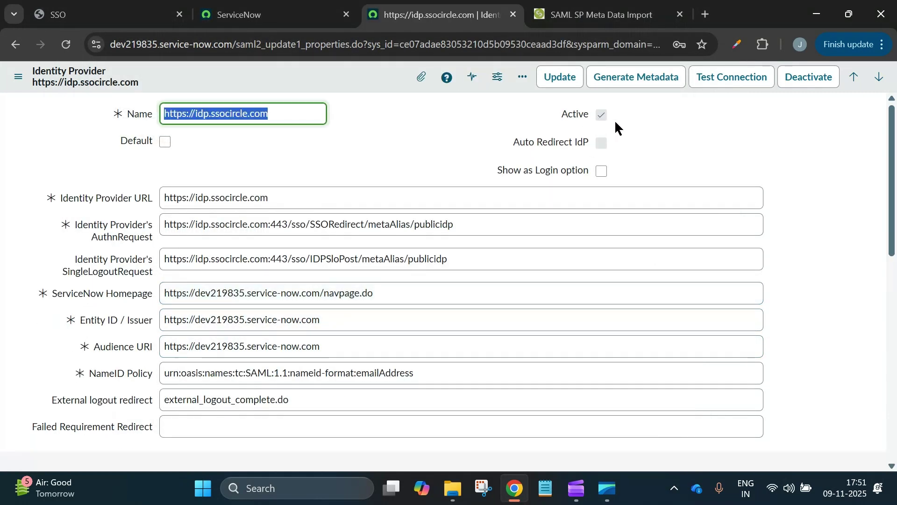
{"action": "left_click", "coordinate": [470, 106]}
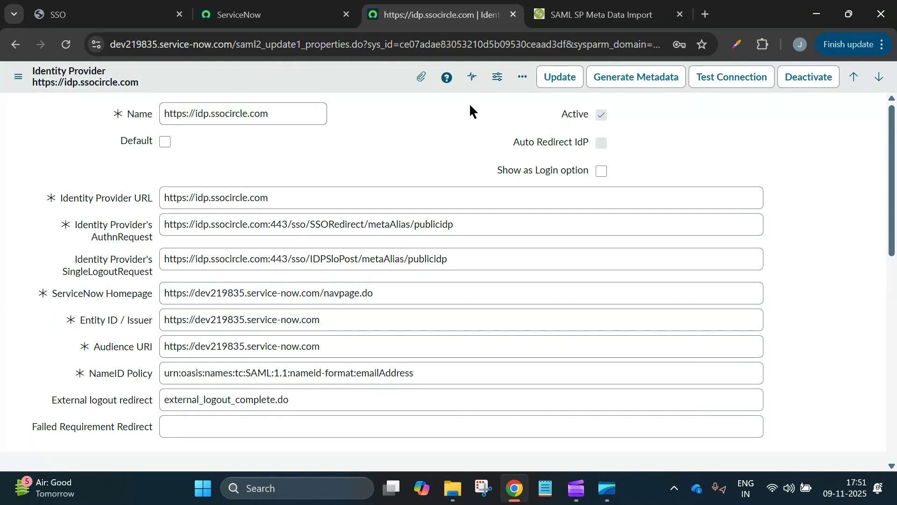
{"action": "left_click", "coordinate": [296, 19]}
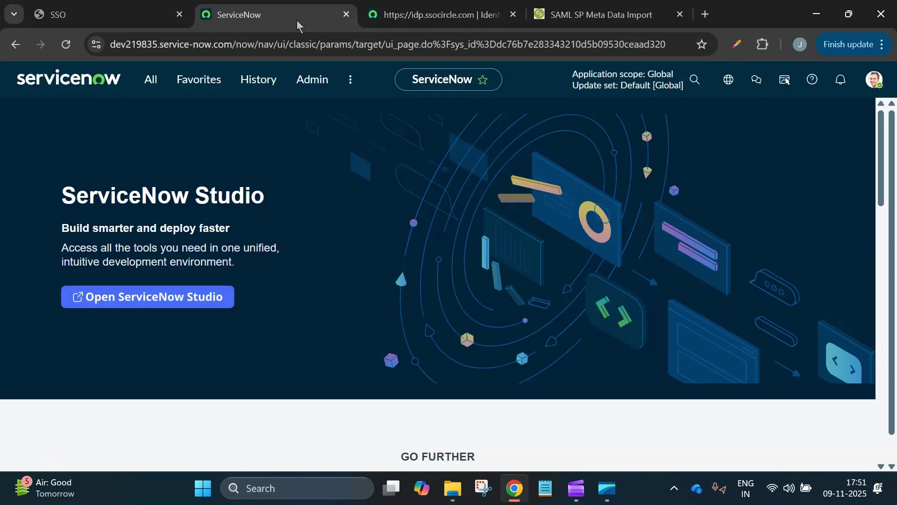
- Log out and load the bare instance login page without navpage.do
{"action": "left_click", "coordinate": [873, 77]}
{"action": "left_click", "coordinate": [753, 346]}
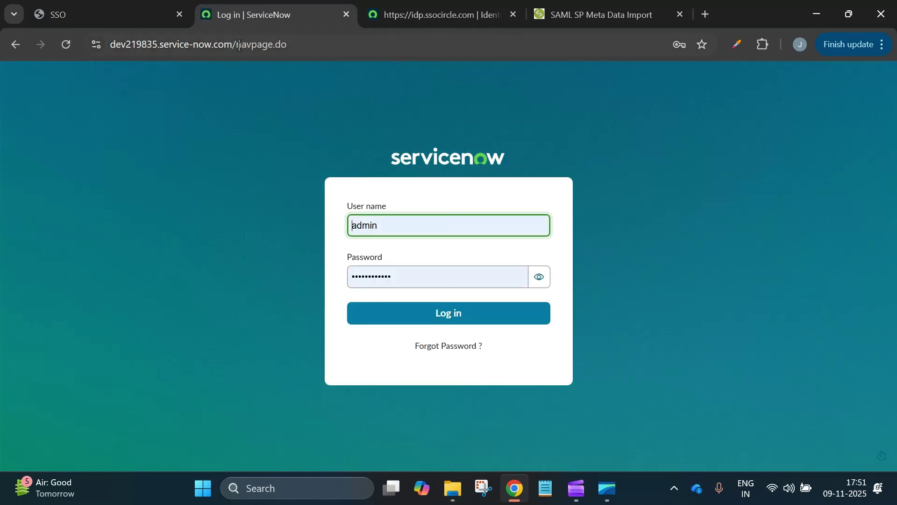
{"action": "left_click_drag", "start_coordinate": [238, 45], "coordinate": [319, 49]}
{"action": "key", "text": "BackSpace"}
{"action": "key", "text": "Return"}
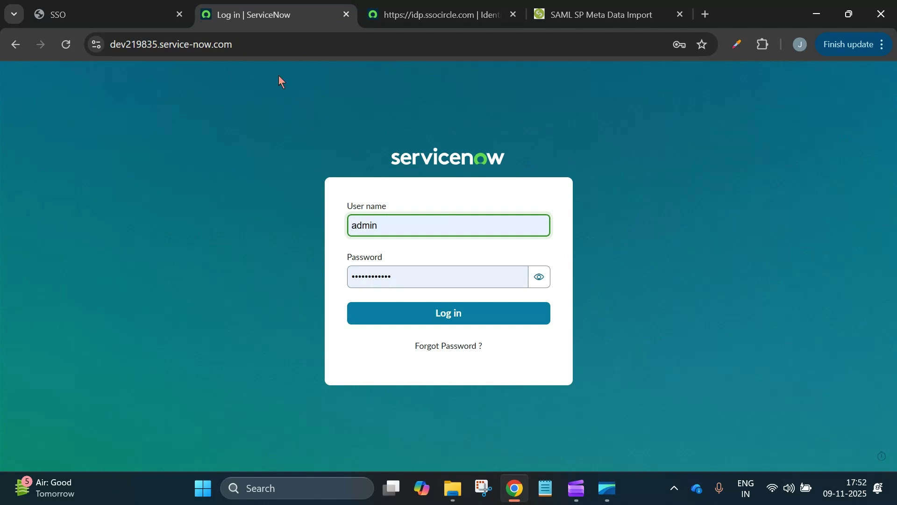
- Sign in with the local administrator login and filter the navigator for 'multi'
{"action": "left_click", "coordinate": [451, 320]}
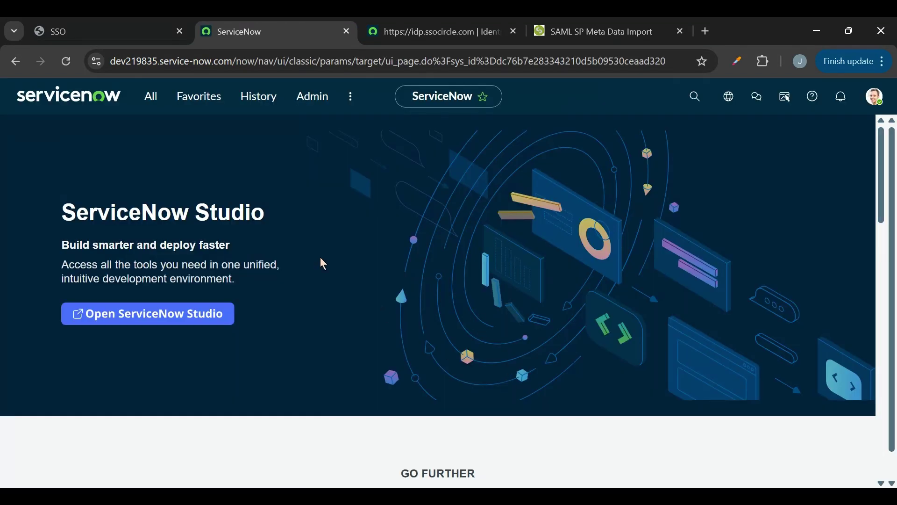
{"action": "left_click", "coordinate": [150, 103]}
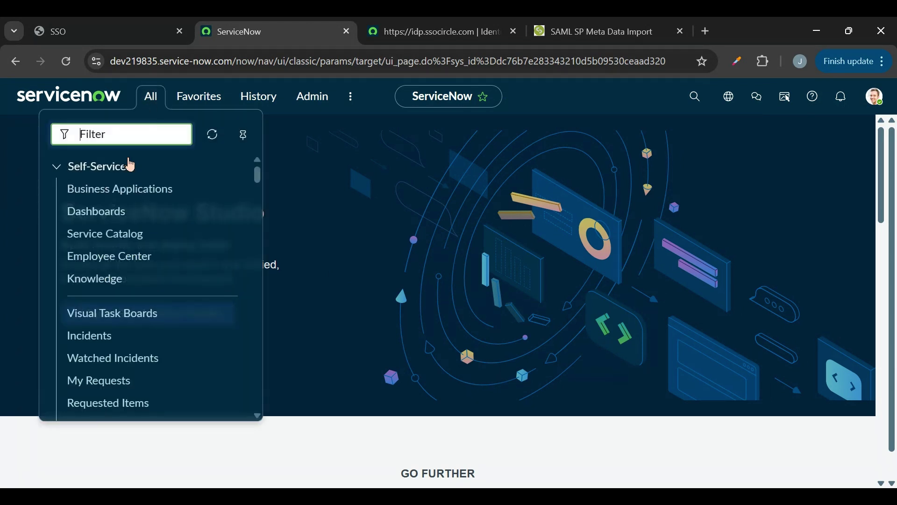
{"action": "type", "text": "multi"}
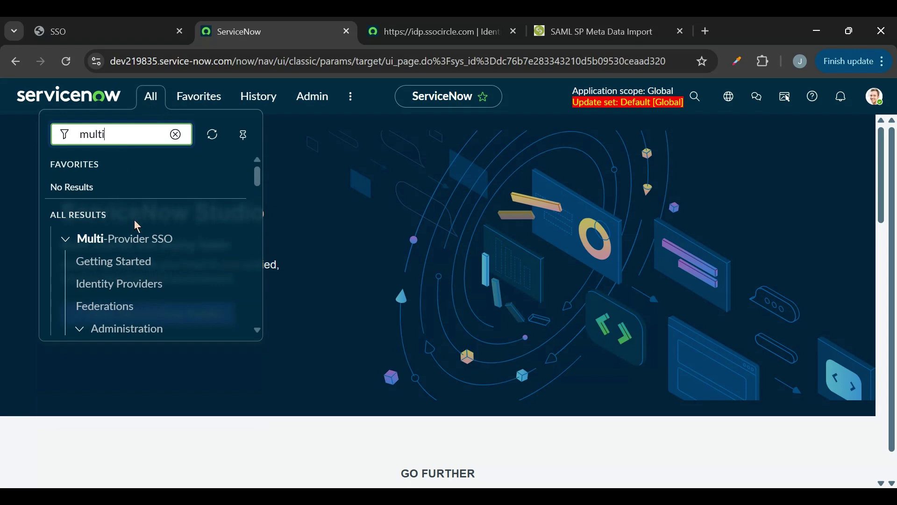
- Open Multi-Provider SSO > Administration > Properties, then follow its link to Account Recovery Properties
{"action": "scroll", "coordinate": [140, 252], "scroll_direction": "down", "scroll_amount": 3}
{"action": "left_click", "coordinate": [118, 213]}
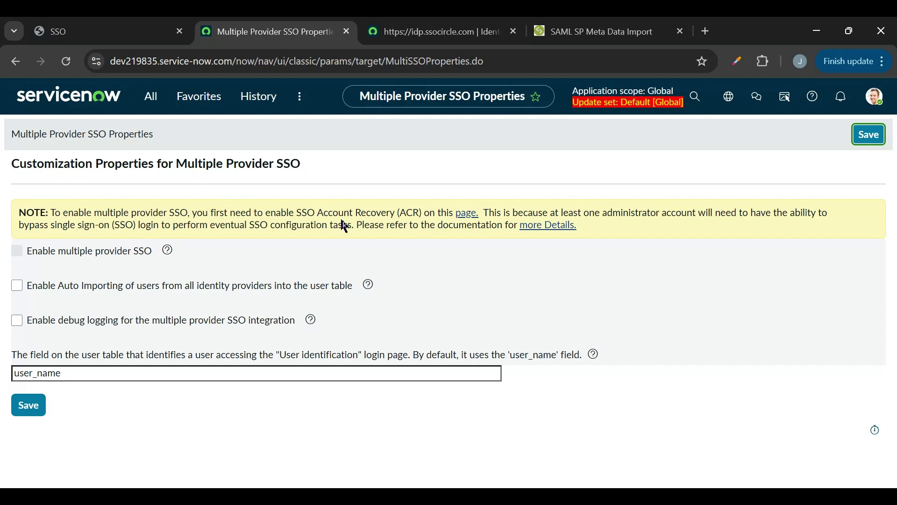
{"action": "left_click", "coordinate": [467, 213]}
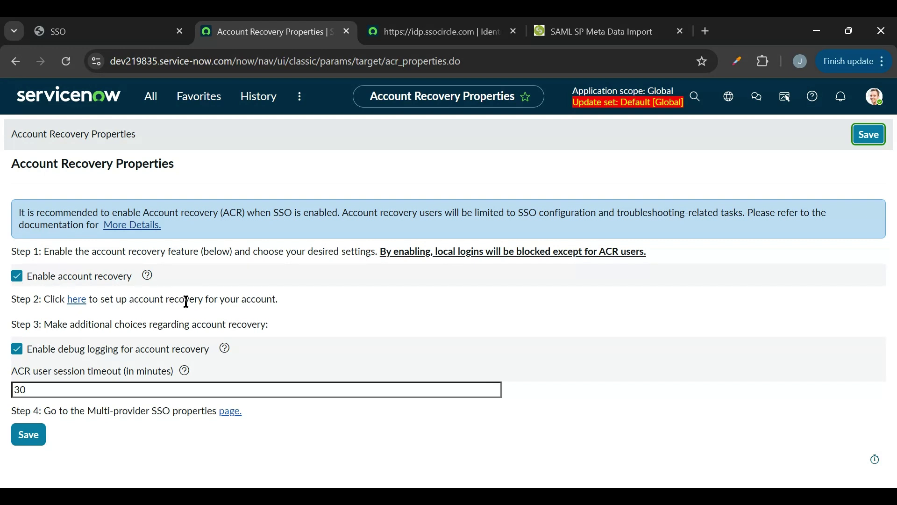
- Pair an authenticator app for multi-factor authentication using its 6-digit code
{"action": "left_click", "coordinate": [78, 302]}
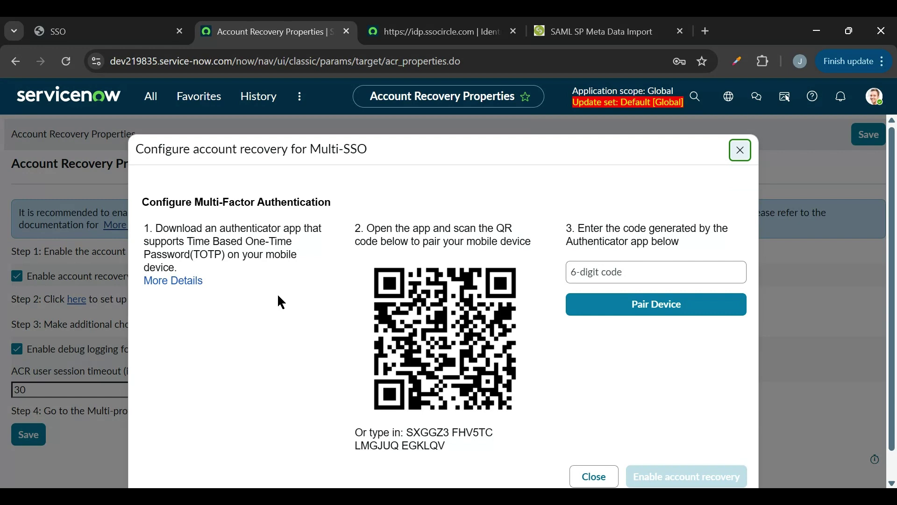
{"action": "left_click", "coordinate": [660, 277]}
{"action": "left_click", "coordinate": [670, 307]}
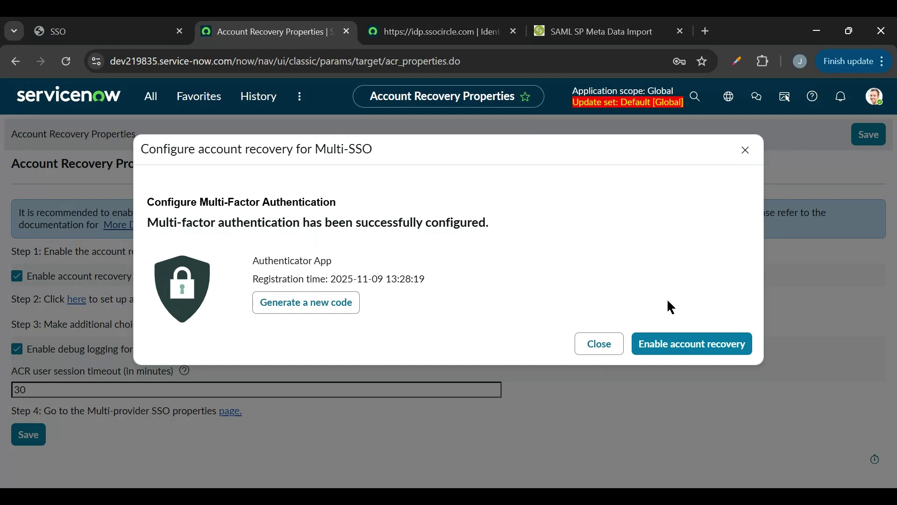
- Enable SSO account recovery and save the account recovery properties
{"action": "left_click", "coordinate": [694, 350]}
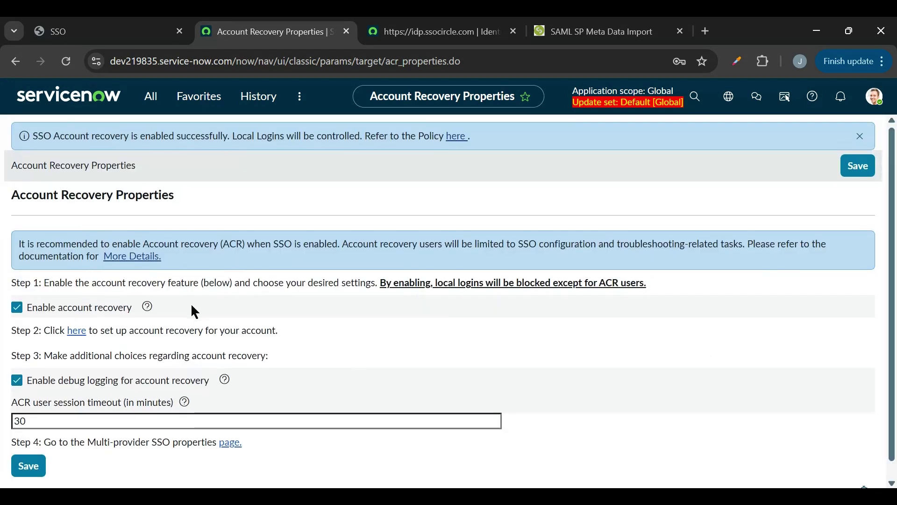
{"action": "scroll", "coordinate": [78, 428], "scroll_direction": "down", "scroll_amount": 1}
{"action": "left_click", "coordinate": [28, 450]}
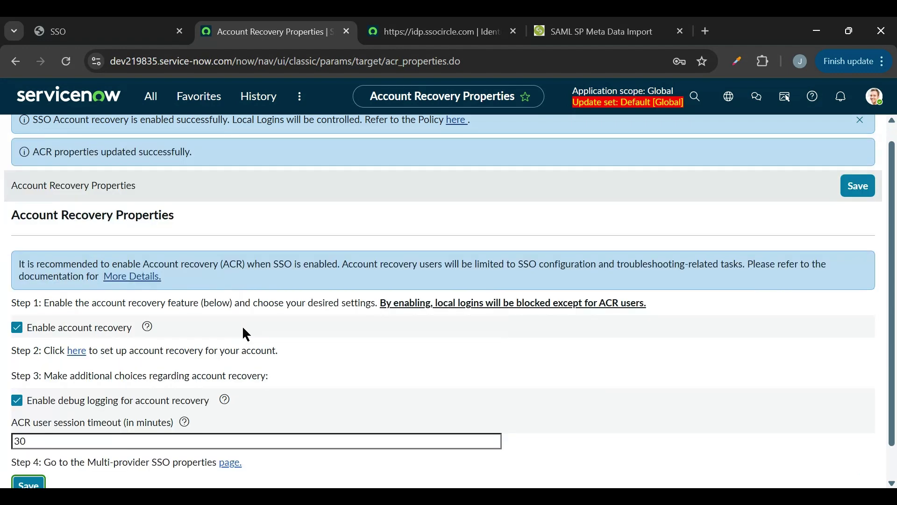
{"action": "scroll", "coordinate": [200, 320], "scroll_direction": "down", "scroll_amount": 1}
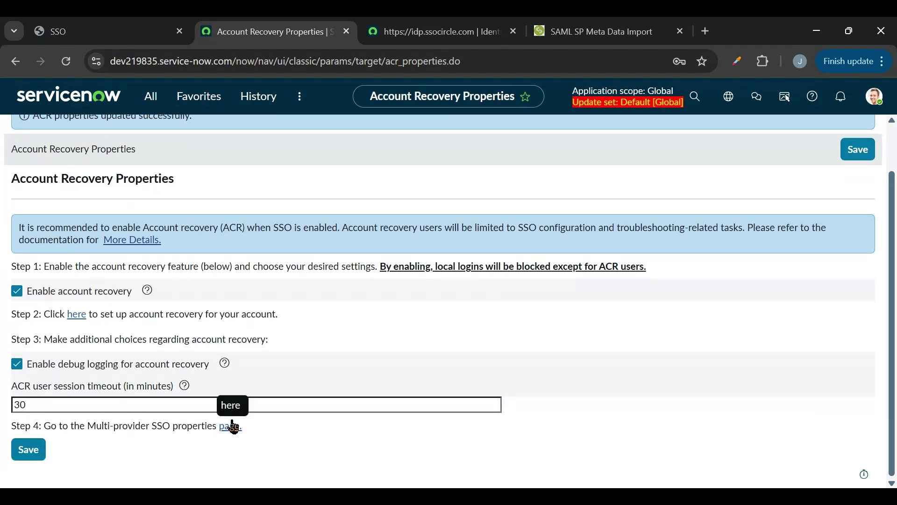
{"action": "left_click", "coordinate": [230, 424]}
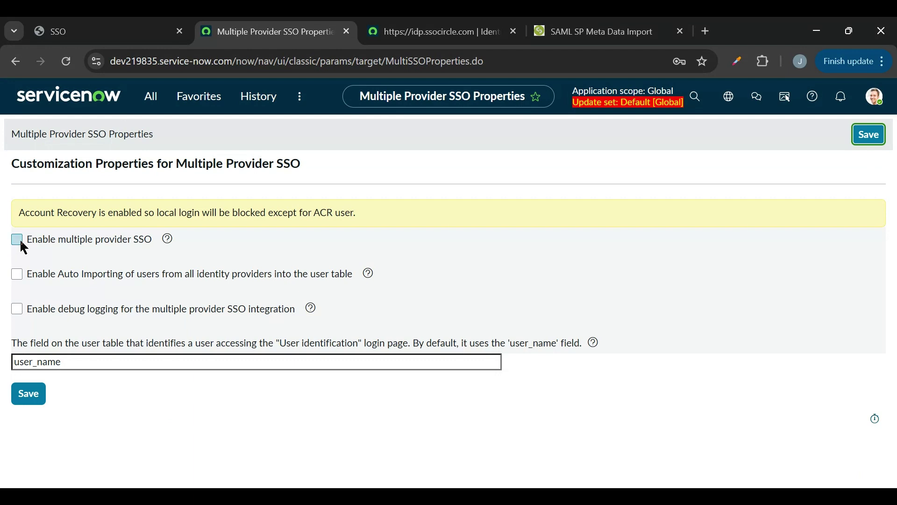
- Enable multiple provider SSO, change the user identification field from user_name to 'email', and save
{"action": "left_click", "coordinate": [16, 242]}
{"action": "left_click", "coordinate": [29, 393]}
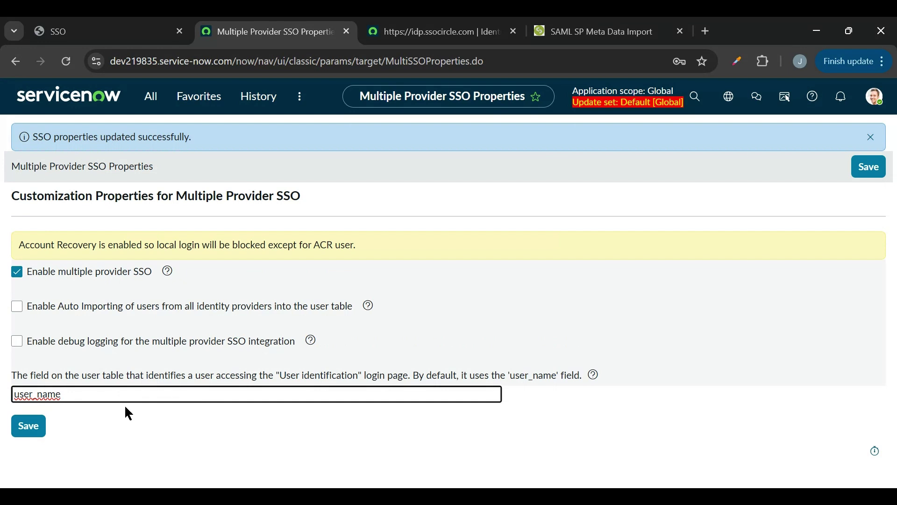
{"action": "double_click", "coordinate": [73, 391]}
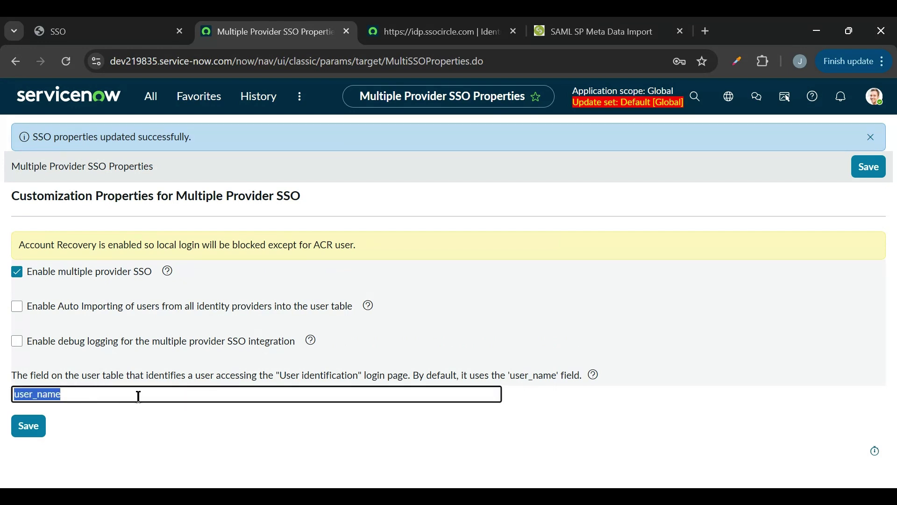
{"action": "type", "text": "email"}
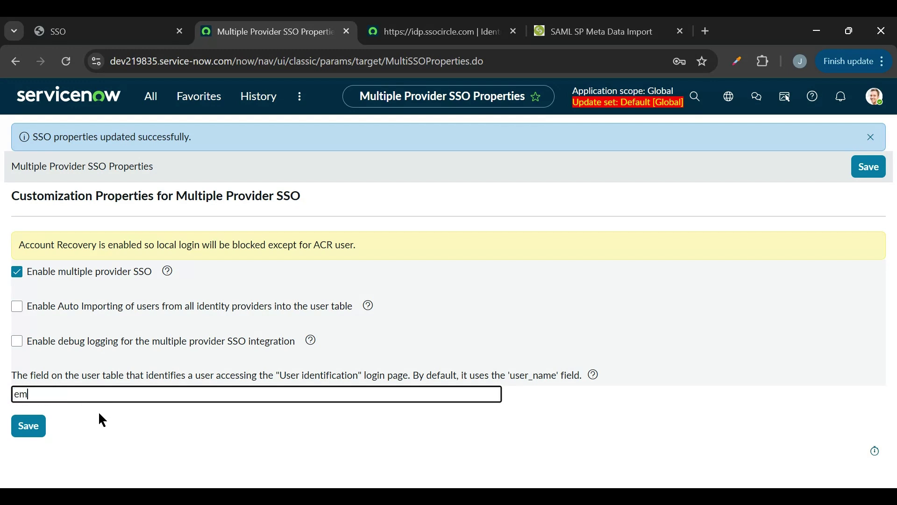
{"action": "left_click", "coordinate": [21, 426]}
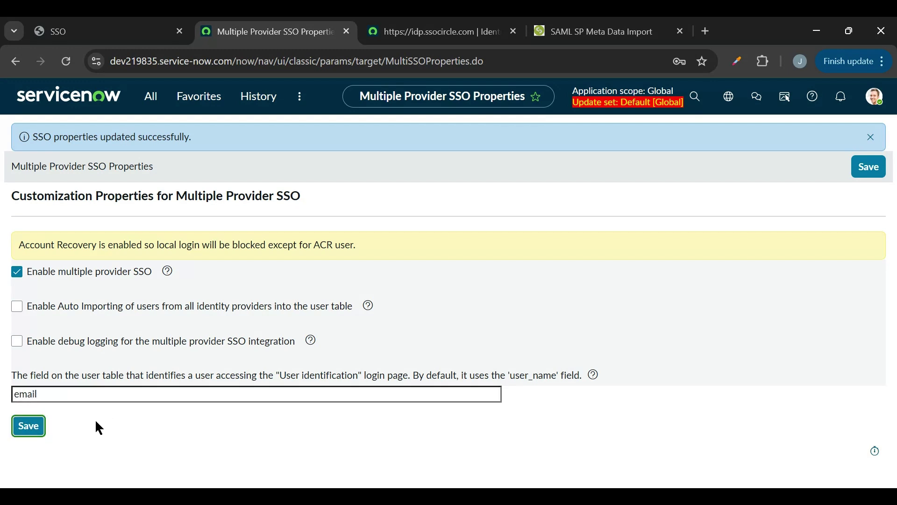
{"action": "key", "text": "ctrl+shift+n"}
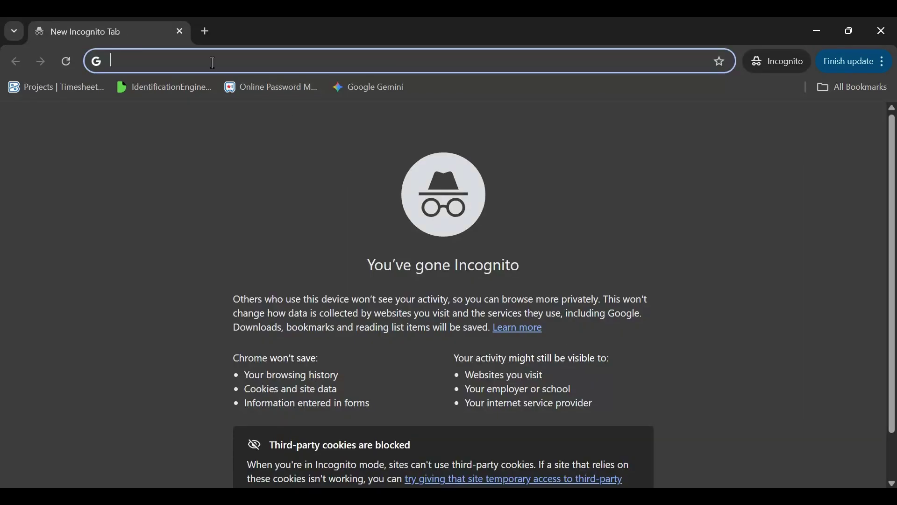
- Load the instance in the private window and start Login with SSO using the account's e-mail address
{"action": "type", "text": "https://dev219835.service-now.com/"}
{"action": "key", "text": "Return"}
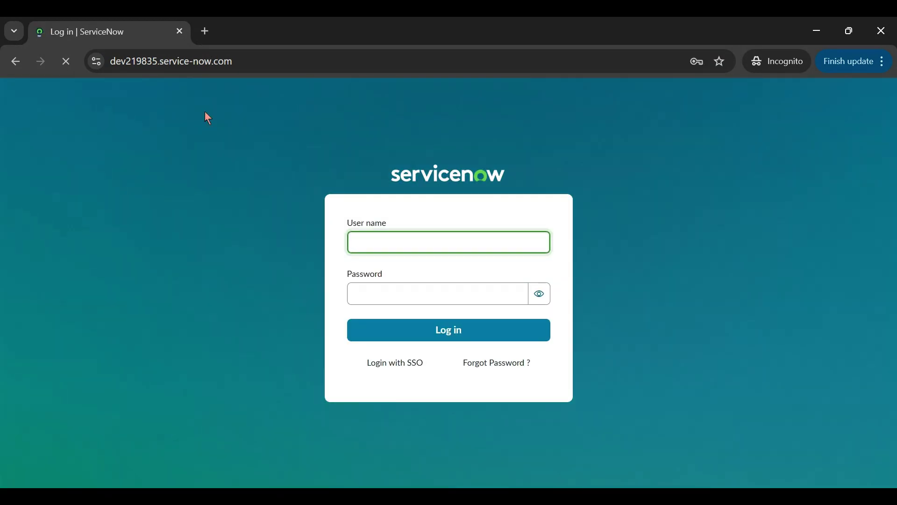
{"action": "left_click", "coordinate": [402, 364]}
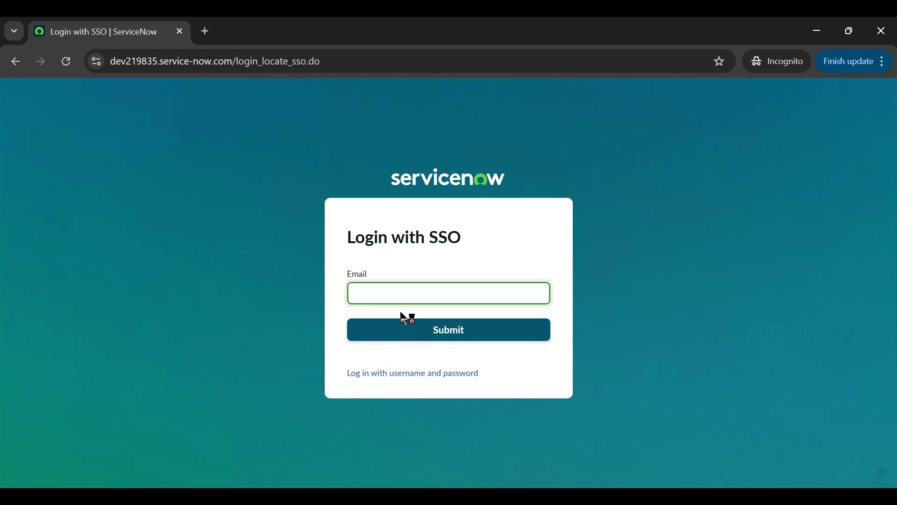
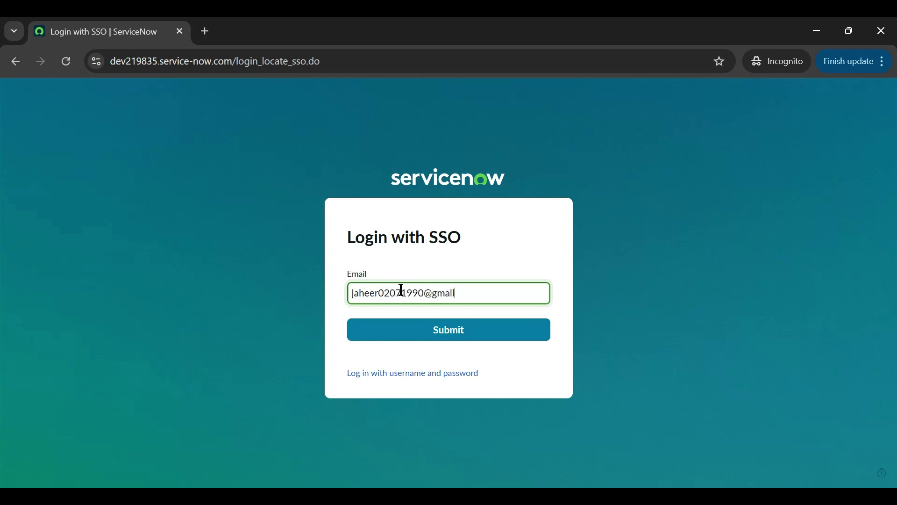
{"action": "left_click", "coordinate": [433, 335]}
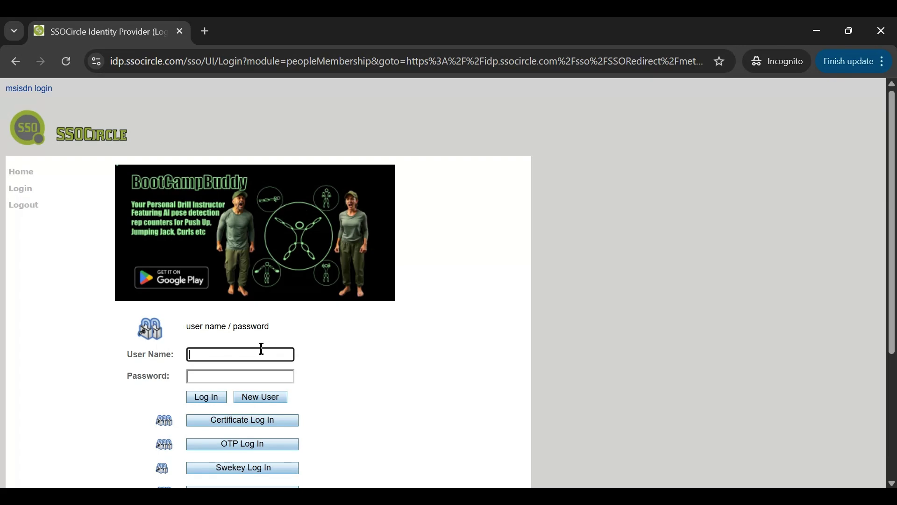
- Log in to SSOCircle with the account's user name and password, pass reCAPTCHA, and continue SAML single sign-on
{"action": "type", "text": "snowuniverse"}
{"action": "left_click", "coordinate": [248, 375]}
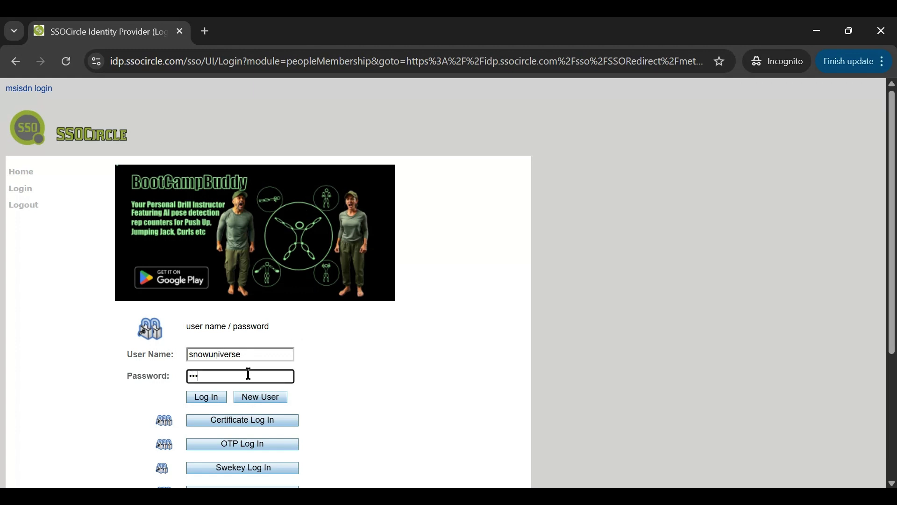
{"action": "left_click", "coordinate": [212, 396]}
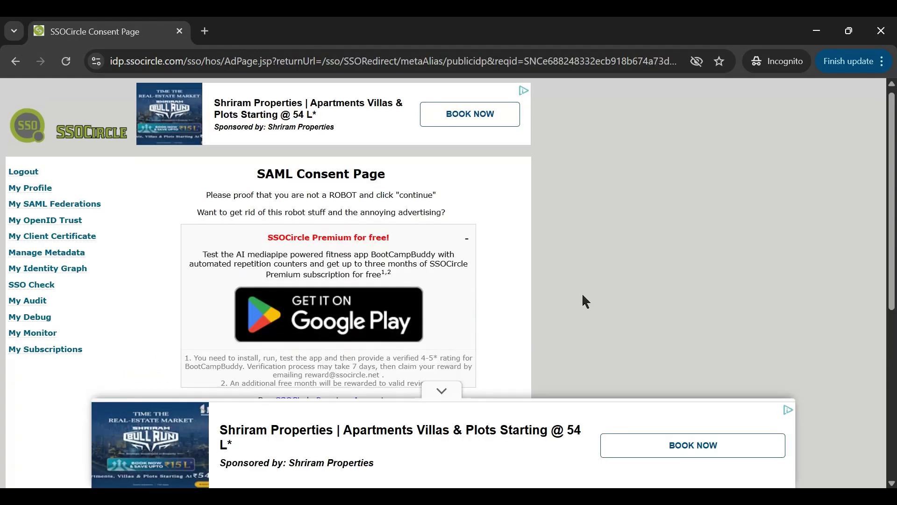
{"action": "scroll", "coordinate": [583, 295], "scroll_direction": "down", "scroll_amount": 4}
{"action": "left_click", "coordinate": [244, 232]}
{"action": "left_click", "coordinate": [320, 267]}
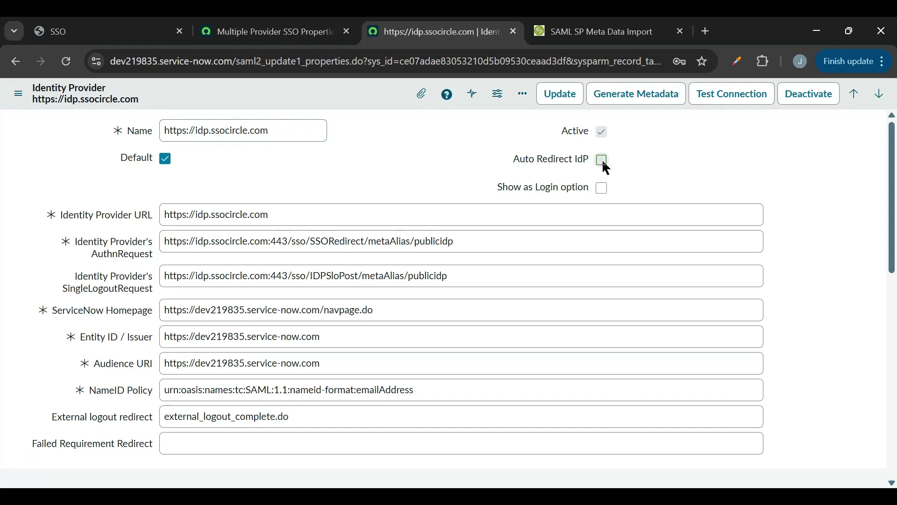
- Set idp.ssocircle.com as the auto-redirect identity provider from Related Links
{"action": "scroll", "coordinate": [214, 240], "scroll_direction": "down", "scroll_amount": 10}
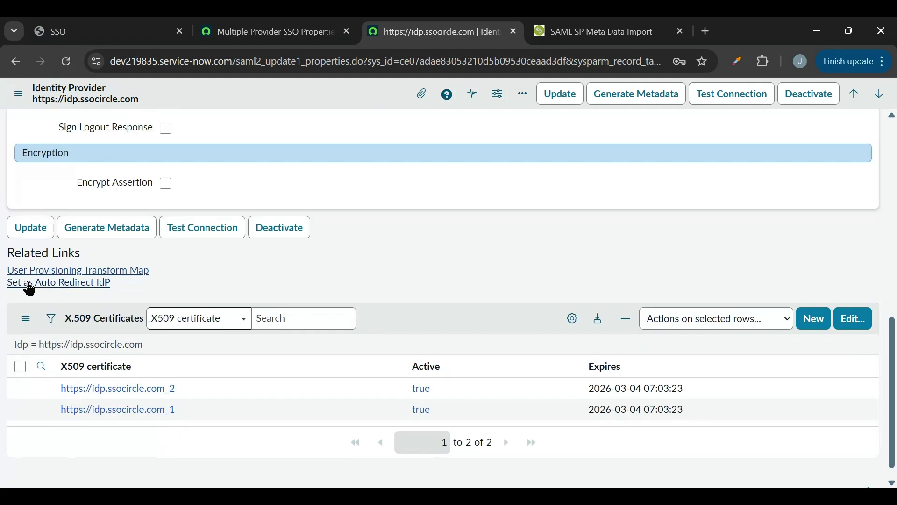
{"action": "left_click", "coordinate": [27, 284]}
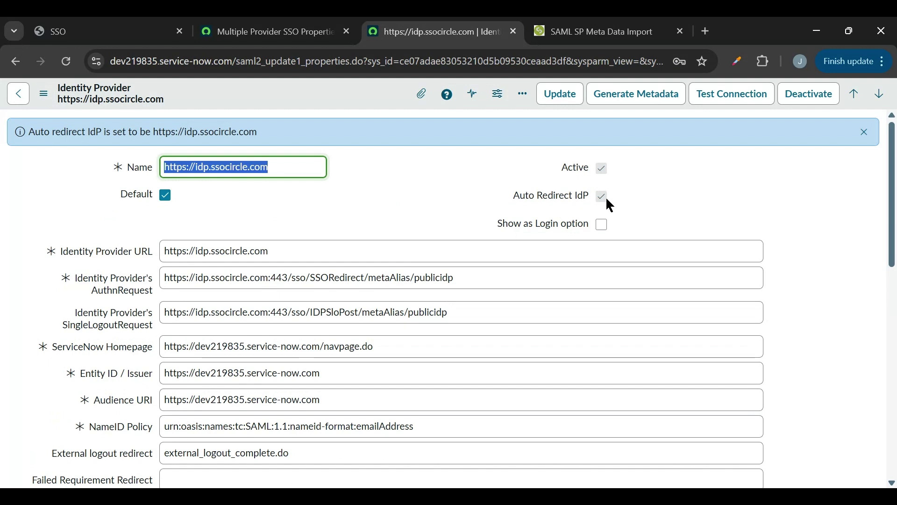
{"action": "left_click", "coordinate": [394, 193]}
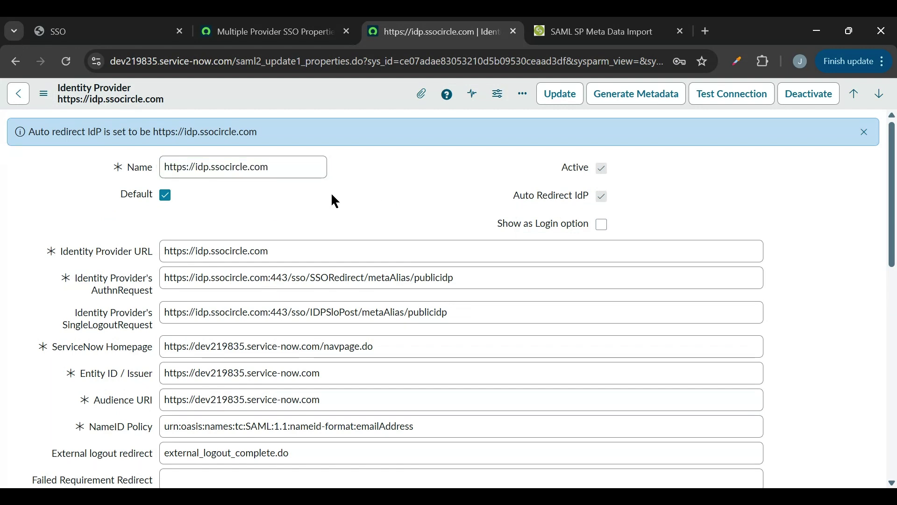
- Copy the ServiceNow instance base URL and open a new private browsing window
{"action": "left_click", "coordinate": [234, 62]}
{"action": "left_click_drag", "start_coordinate": [234, 62], "coordinate": [67, 70]}
{"action": "key", "text": "ctrl+c"}
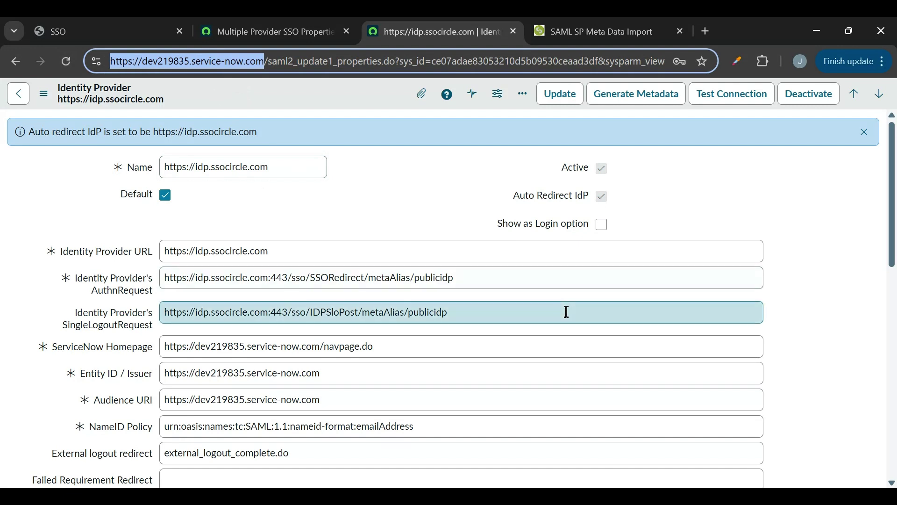
{"action": "key", "text": "ctrl+shift+n"}
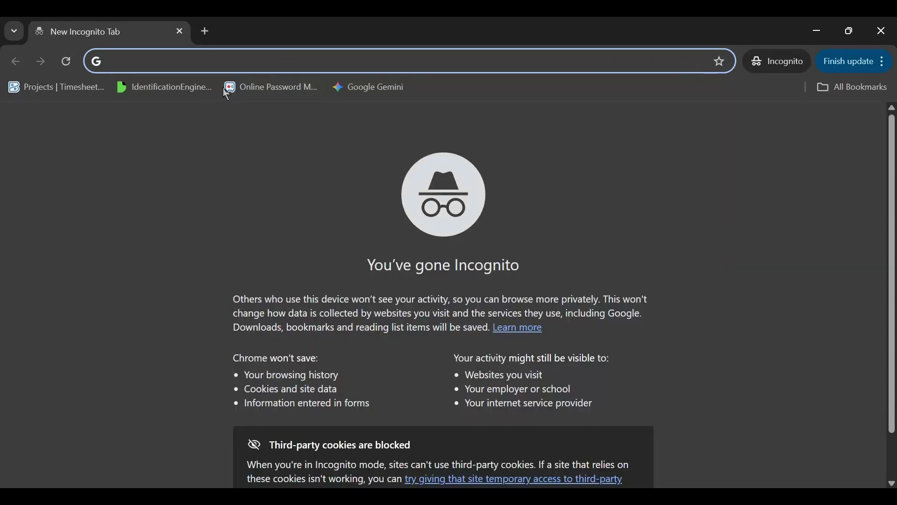
- Load the copied ServiceNow instance URL, which redirects straight to the SSOCircle sign-in page
{"action": "key", "text": "ctrl+v"}
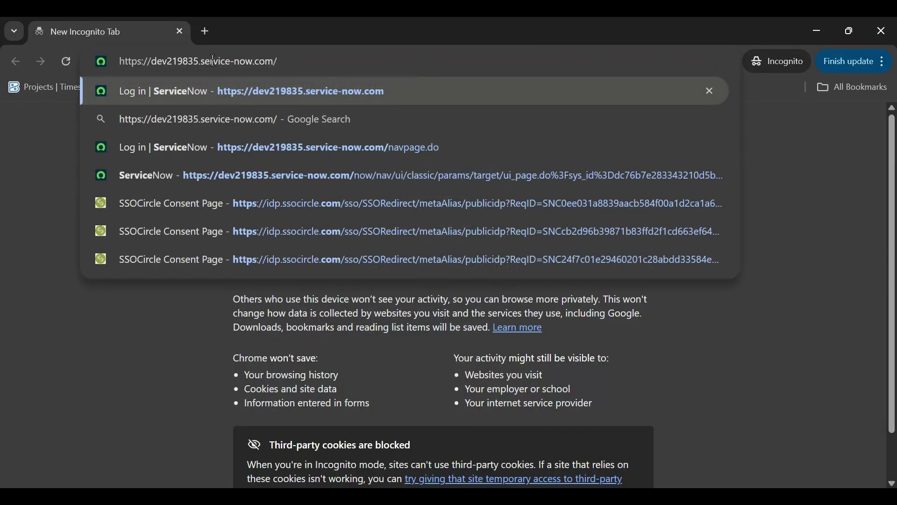
{"action": "key", "text": "Return"}
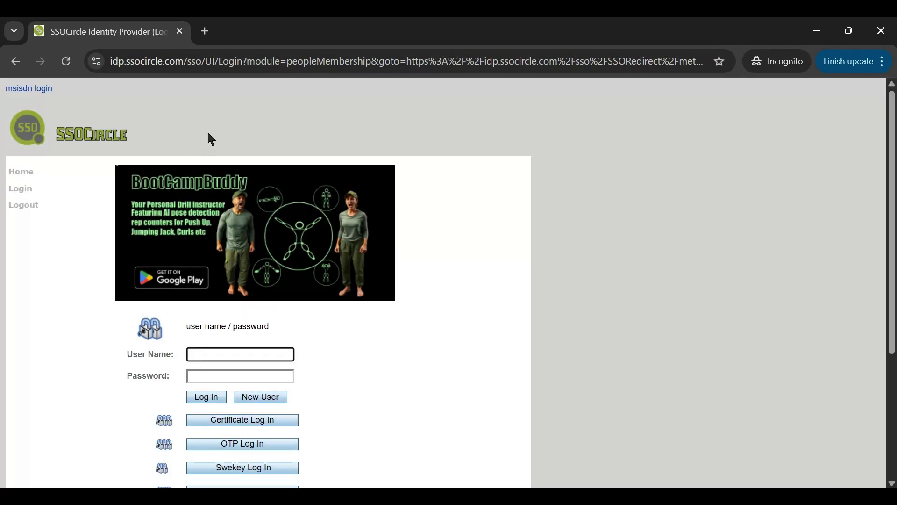
{"action": "scroll", "coordinate": [208, 135], "scroll_direction": "down", "scroll_amount": 2}
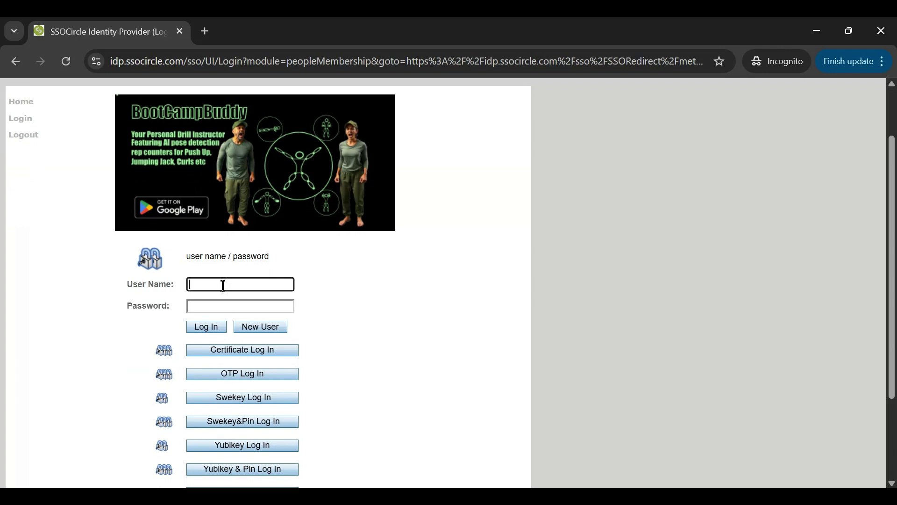
- Sign in to SSOCircle with the account credentials, pass the robot check, and continue sign-on
{"action": "type", "text": "nowuniverse"}
{"action": "left_click", "coordinate": [236, 308]}
{"action": "type", "text": "•••••"}
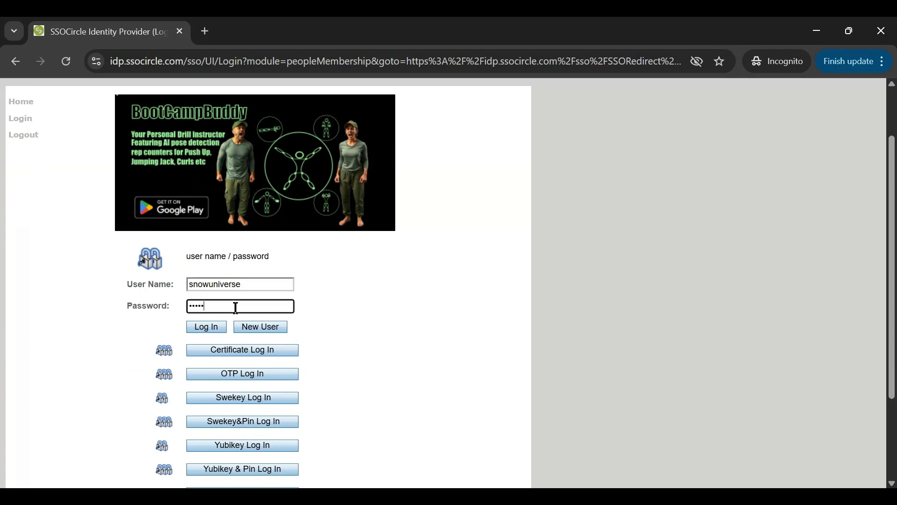
{"action": "left_click", "coordinate": [206, 327]}
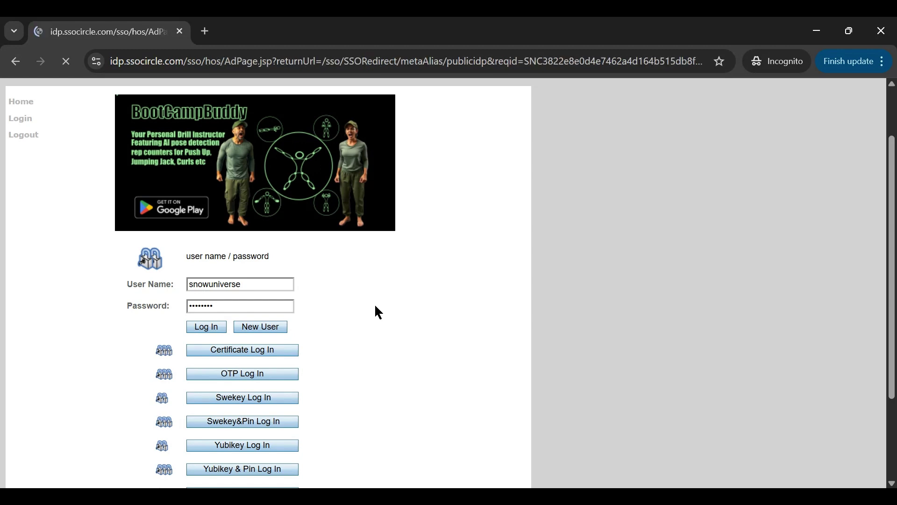
{"action": "scroll", "coordinate": [360, 309], "scroll_direction": "down", "scroll_amount": 5}
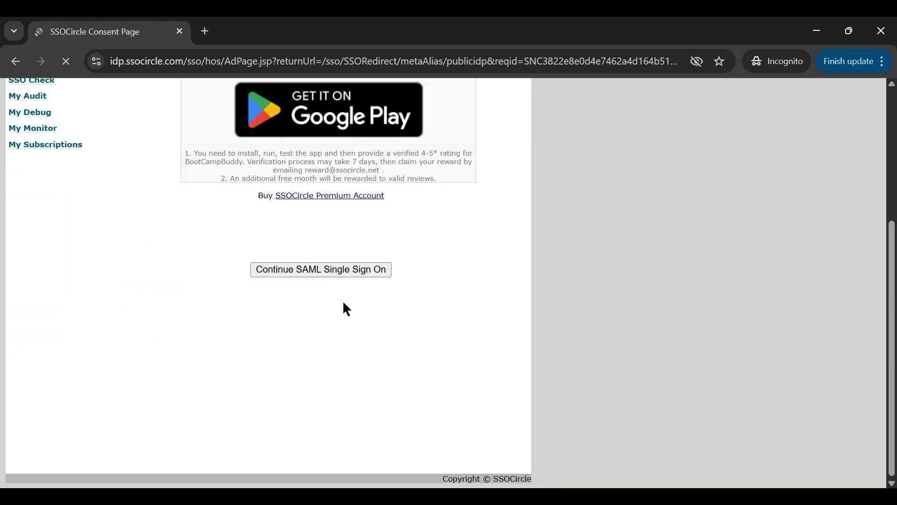
{"action": "left_click", "coordinate": [303, 269]}
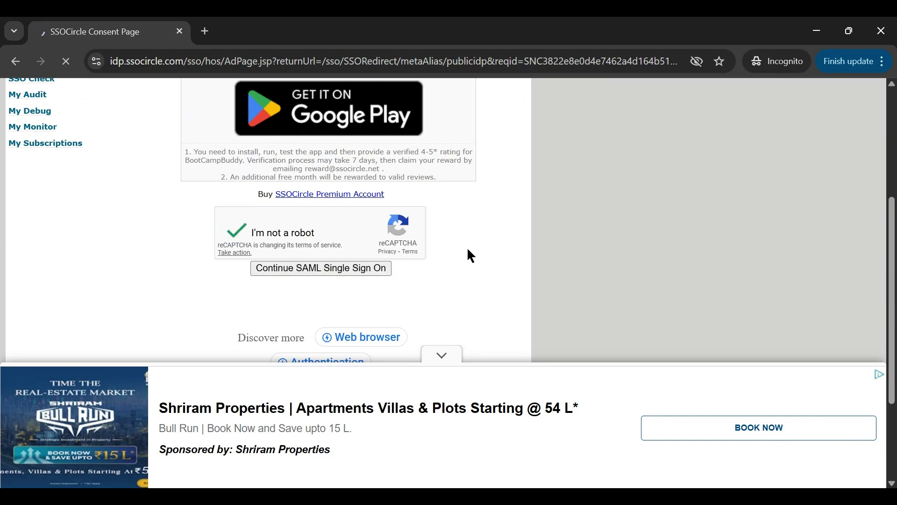